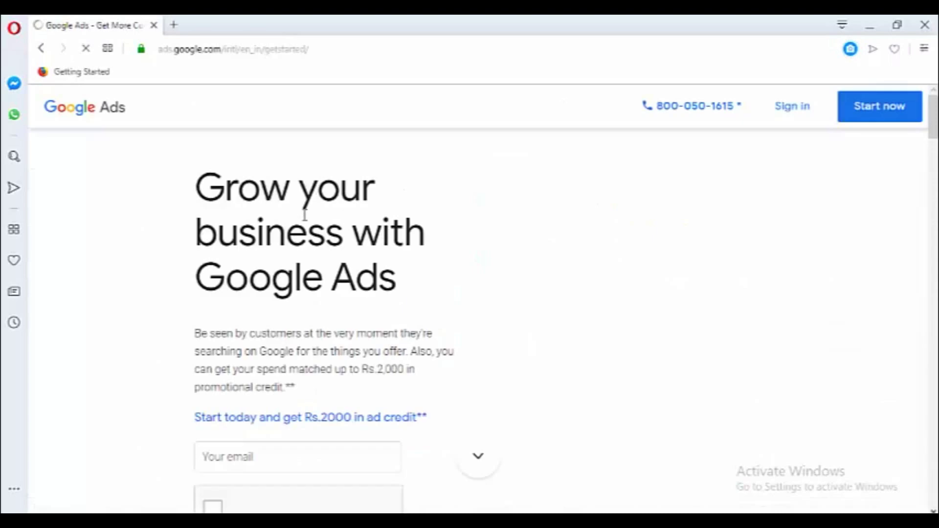
- Sign in to the Google Ads account and start a new campaign from the campaigns overview
{"action": "left_click", "coordinate": [792, 113]}
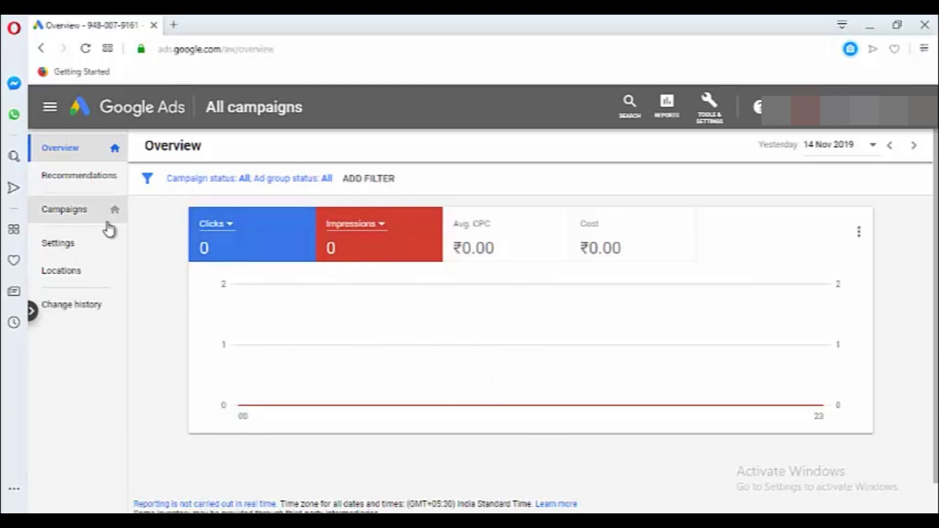
{"action": "left_click", "coordinate": [68, 214]}
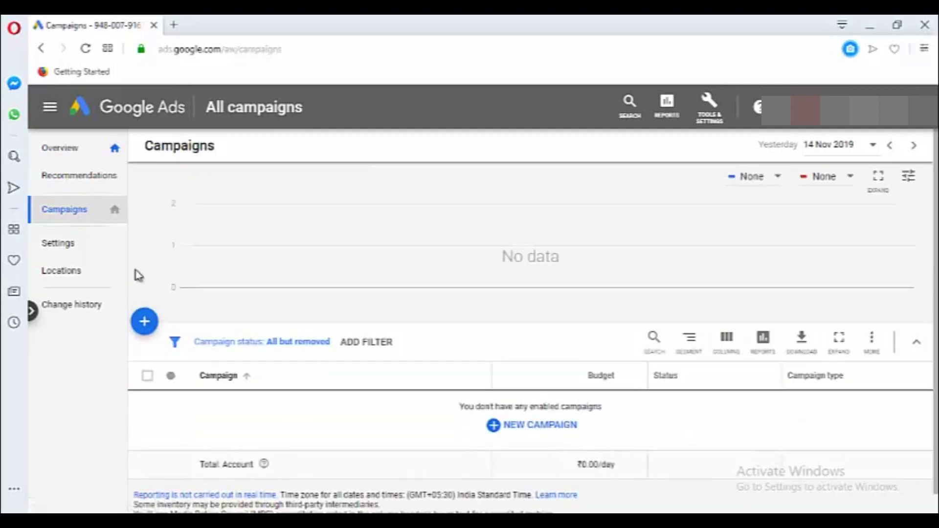
{"action": "left_click", "coordinate": [143, 322]}
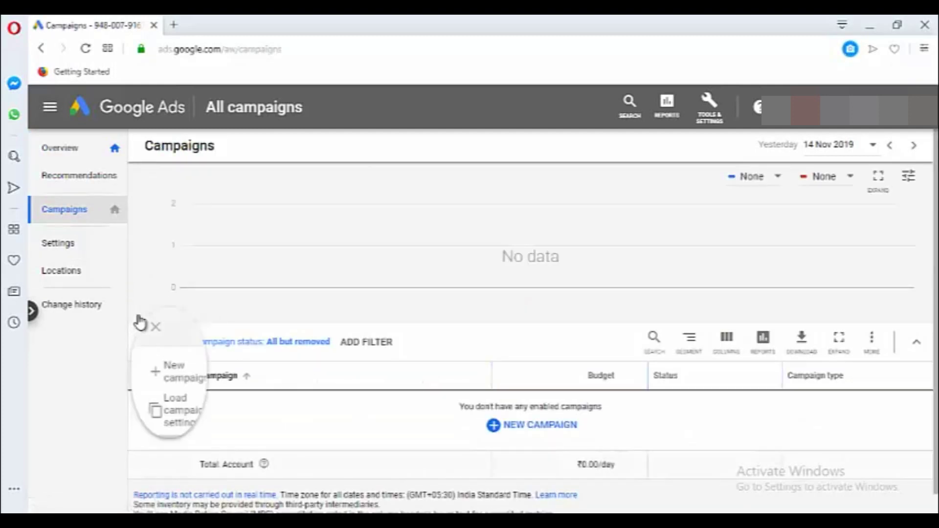
{"action": "left_click", "coordinate": [212, 379]}
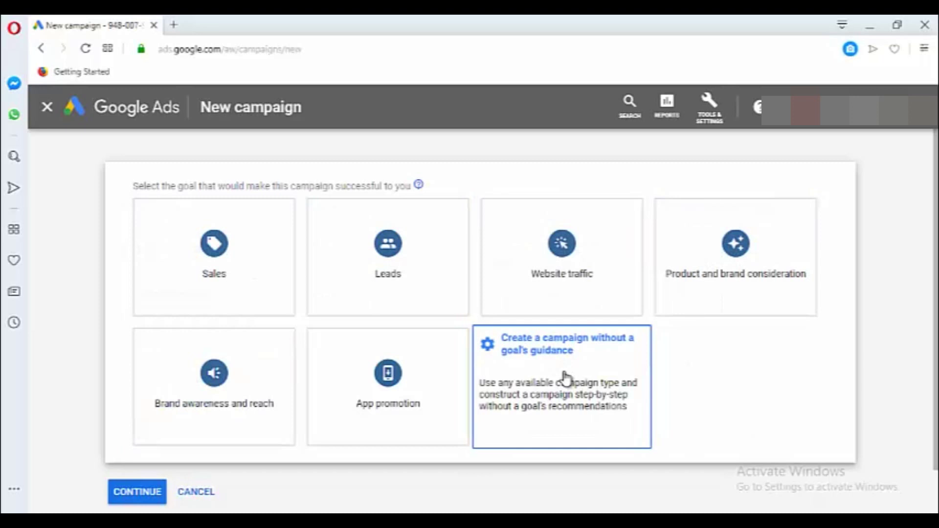
- Choose to create a campaign without a goal's guidance, select the Search campaign type, and continue to the campaign settings
{"action": "left_click", "coordinate": [566, 378]}
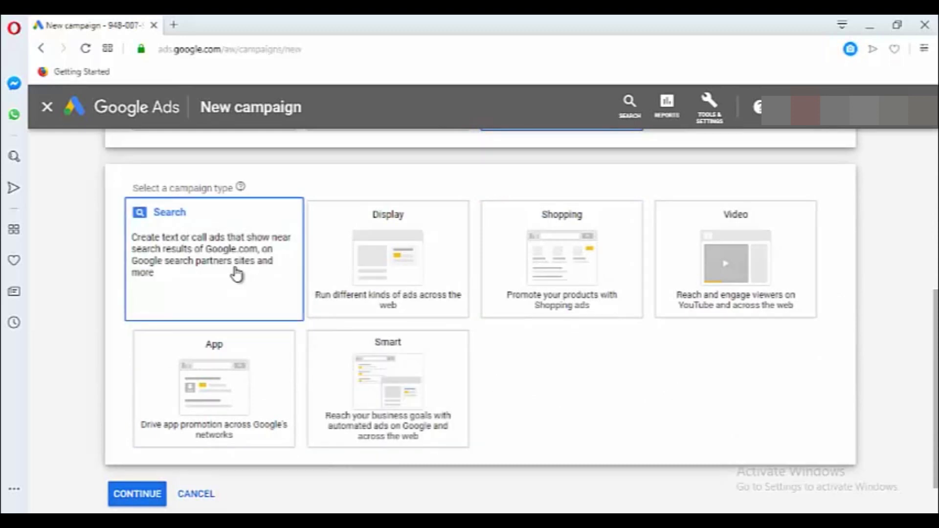
{"action": "left_click", "coordinate": [216, 258]}
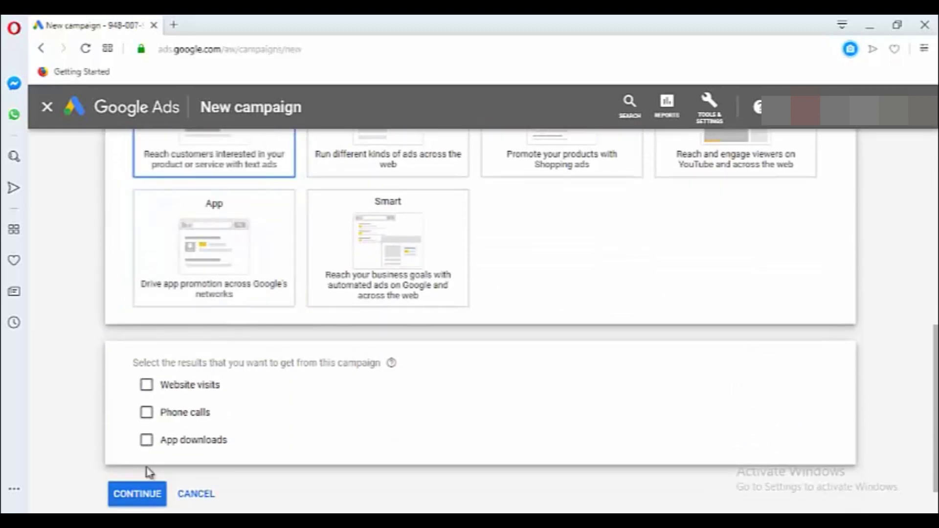
{"action": "left_click", "coordinate": [135, 497]}
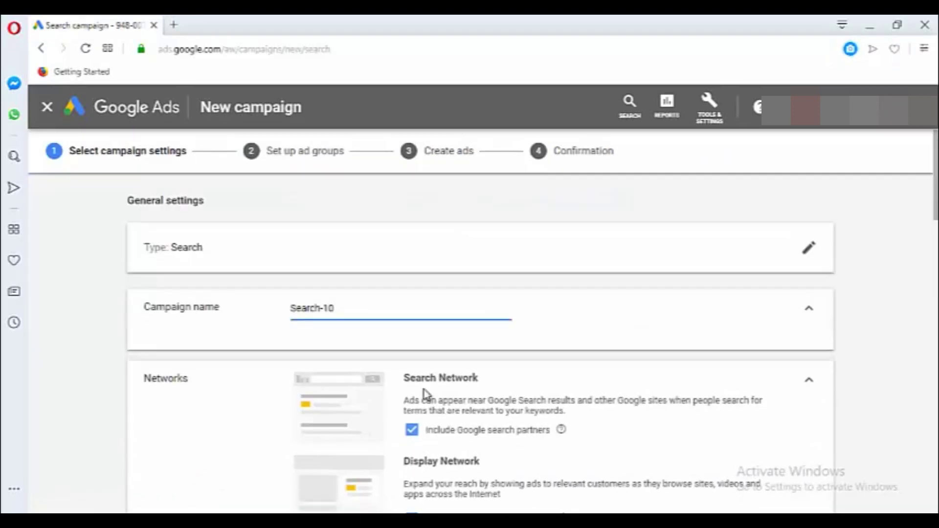
- Replace the default campaign name with "SEO SEARCH CAMPAIGN"
{"action": "left_click_drag", "start_coordinate": [340, 310], "coordinate": [269, 311]}
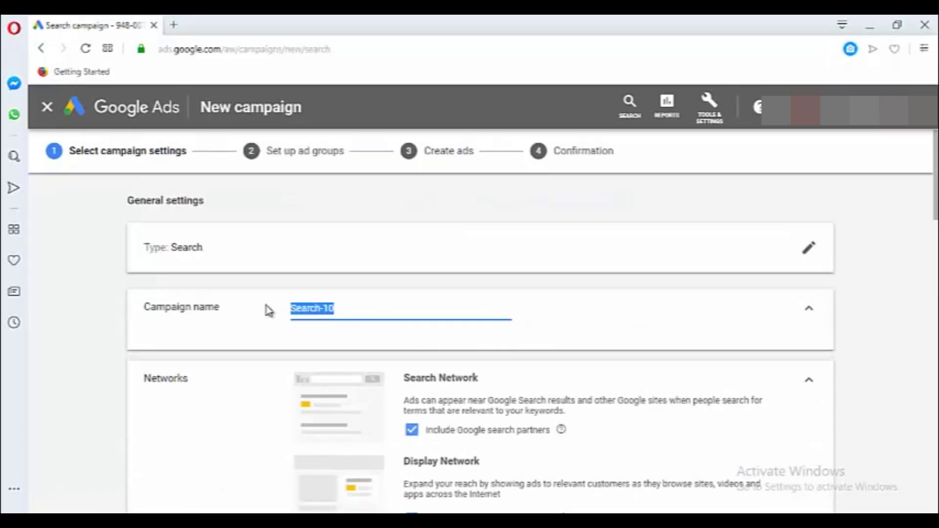
{"action": "key", "text": "BackSpace"}
{"action": "type", "text": "SEO ARCH CAMPAIGN"}
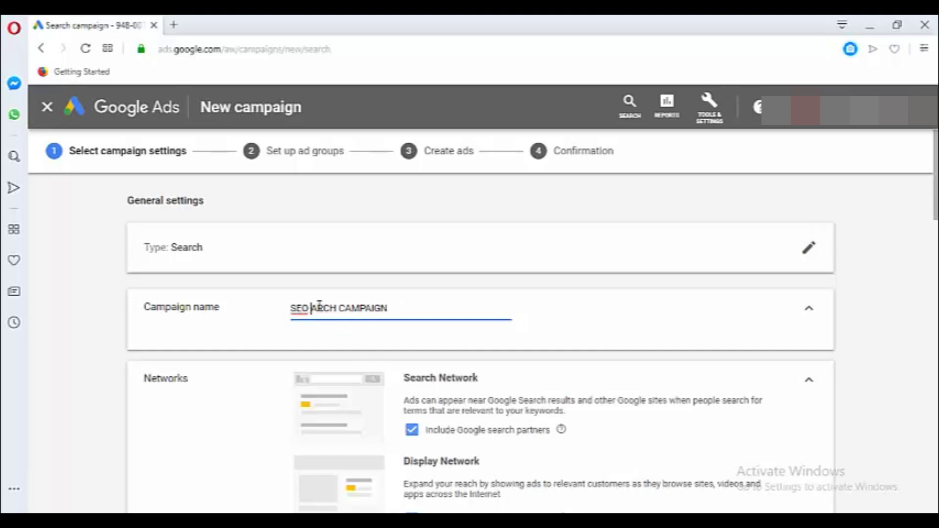
{"action": "type", "text": "SE"}
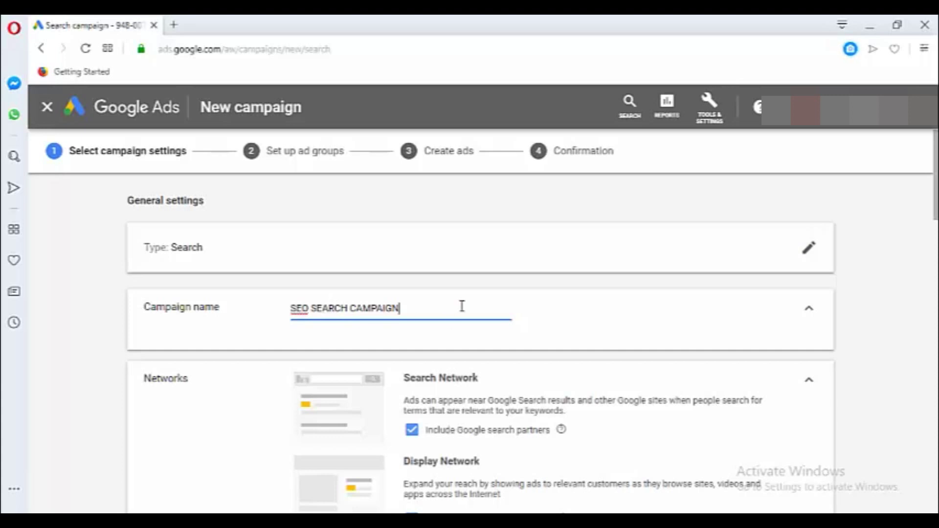
- Exclude both the Google Display Network and Google search partners from the campaign's networks
{"action": "scroll", "coordinate": [457, 346], "scroll_direction": "down", "scroll_amount": 3}
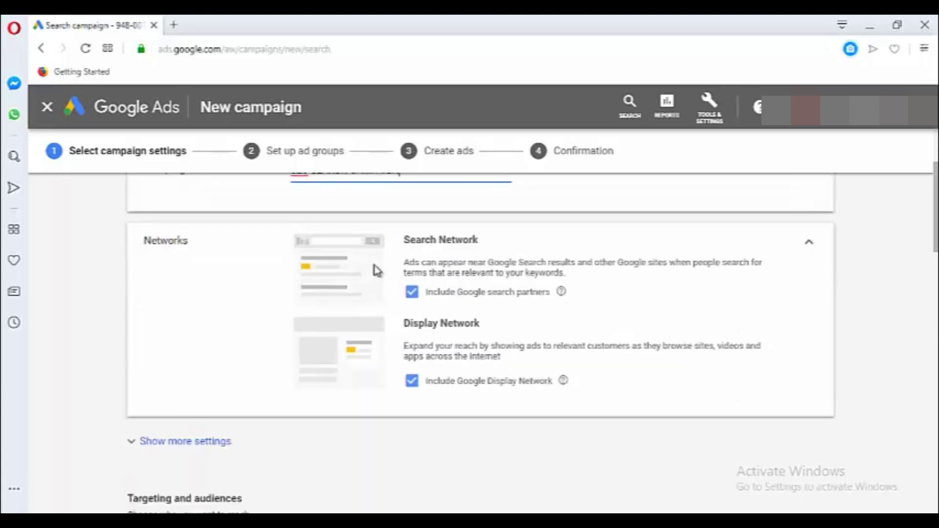
{"action": "left_click", "coordinate": [413, 382]}
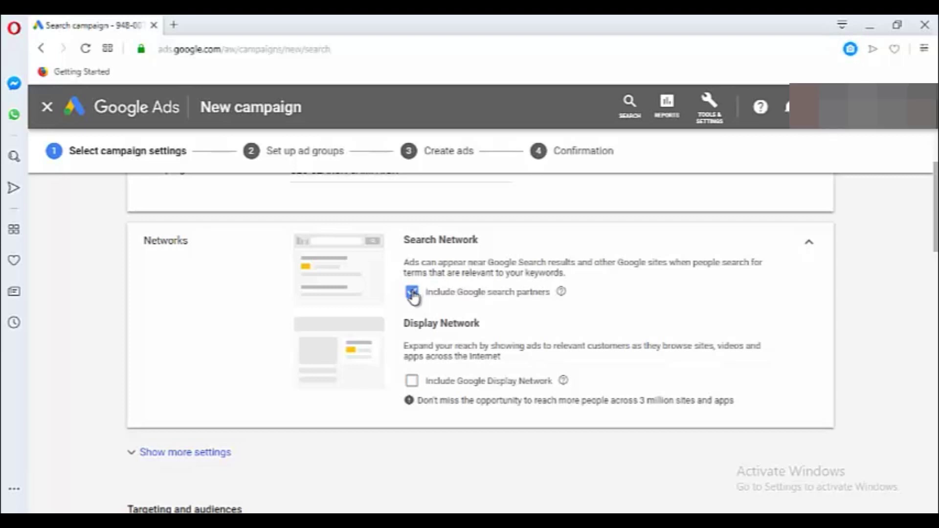
{"action": "left_click", "coordinate": [413, 293]}
{"action": "scroll", "coordinate": [246, 445], "scroll_direction": "down", "scroll_amount": 1}
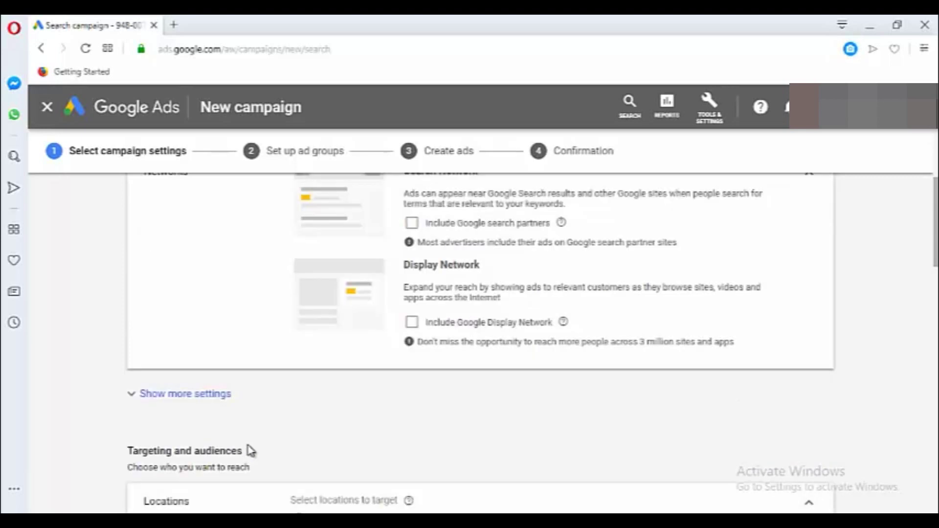
{"action": "scroll", "coordinate": [188, 428], "scroll_direction": "down", "scroll_amount": 3}
{"action": "scroll", "coordinate": [298, 411], "scroll_direction": "up", "scroll_amount": 1}
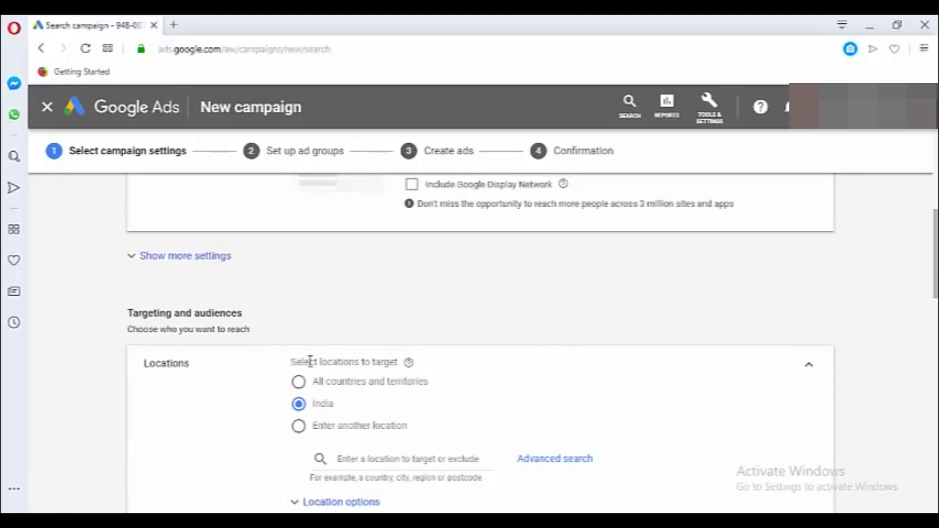
{"action": "scroll", "coordinate": [434, 445], "scroll_direction": "down", "scroll_amount": 1}
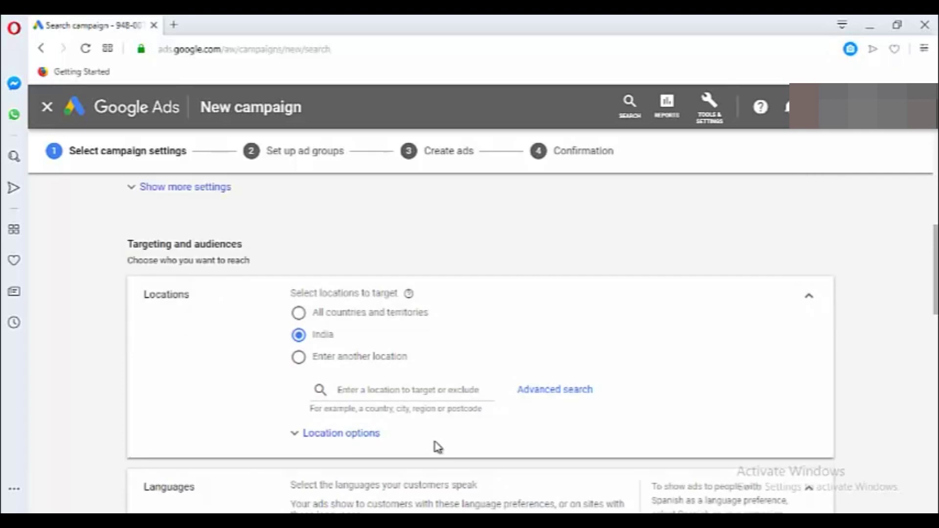
{"action": "left_click", "coordinate": [353, 387]}
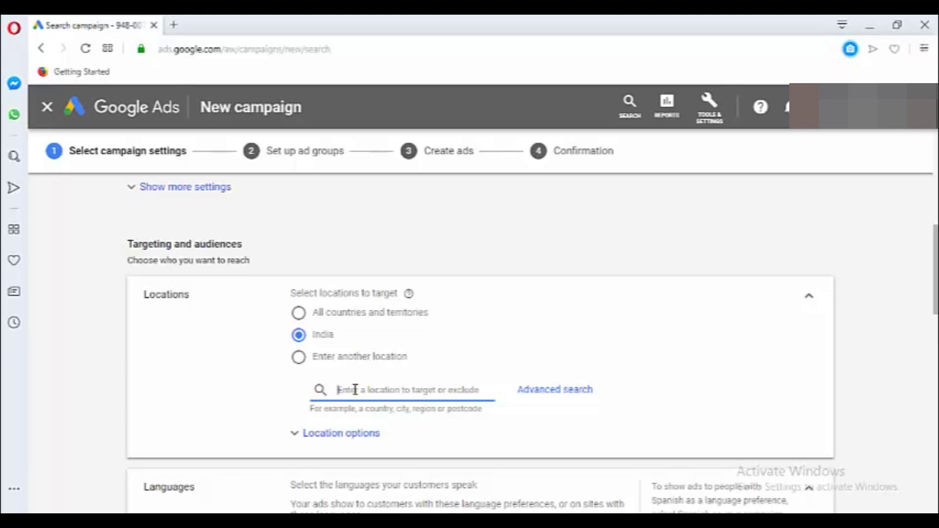
{"action": "type", "text": "A"}
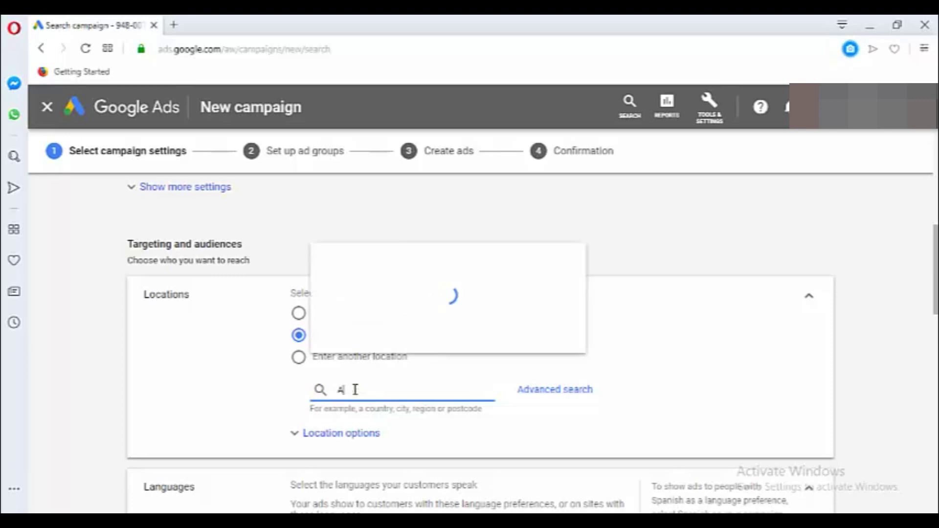
{"action": "left_click", "coordinate": [304, 390]}
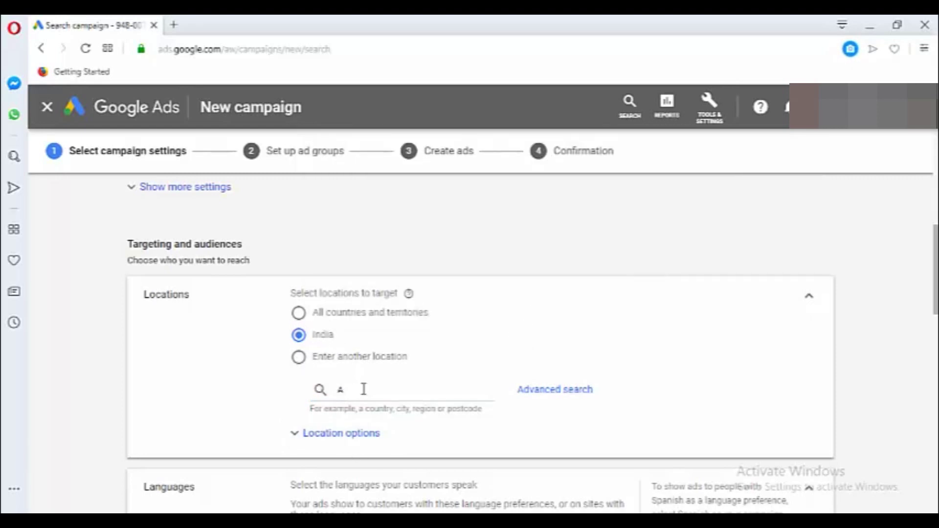
- Open the advanced location search, switch to radius targeting, and set the radius to 12 km
{"action": "left_click", "coordinate": [559, 389]}
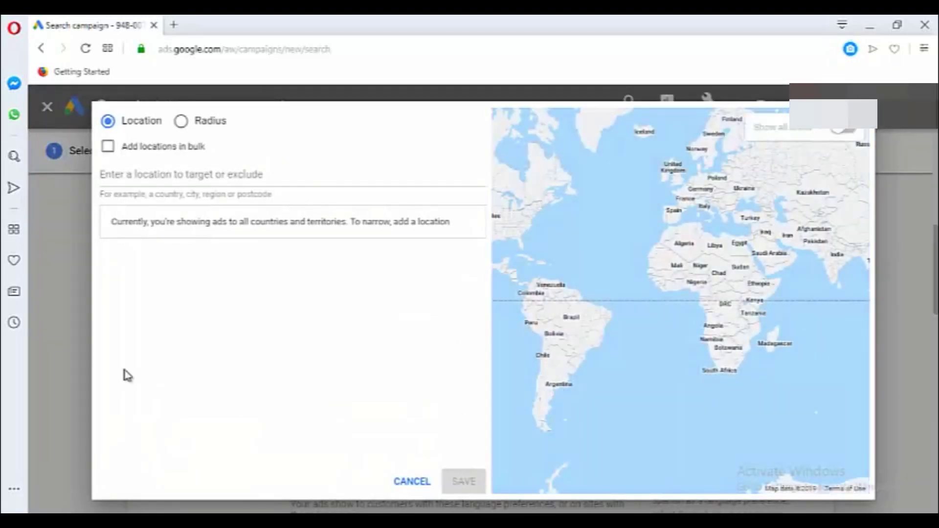
{"action": "left_click", "coordinate": [181, 122]}
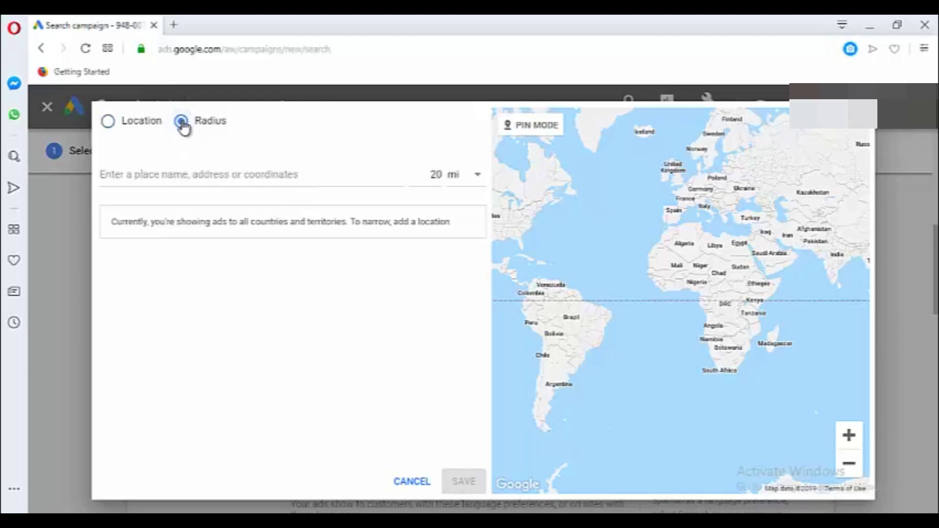
{"action": "left_click", "coordinate": [469, 175]}
{"action": "left_click", "coordinate": [469, 218]}
{"action": "key", "text": "BackSpace"}
{"action": "key", "text": "BackSpace"}
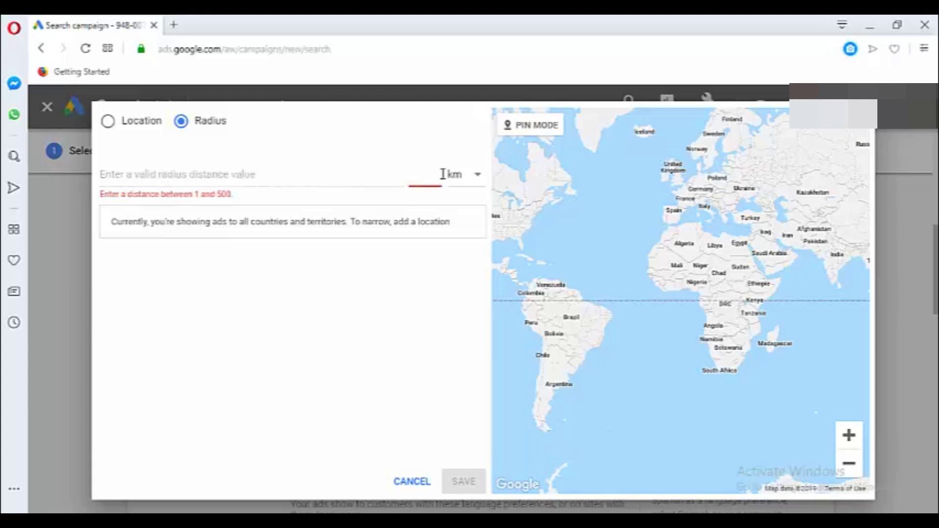
{"action": "type", "text": "12"}
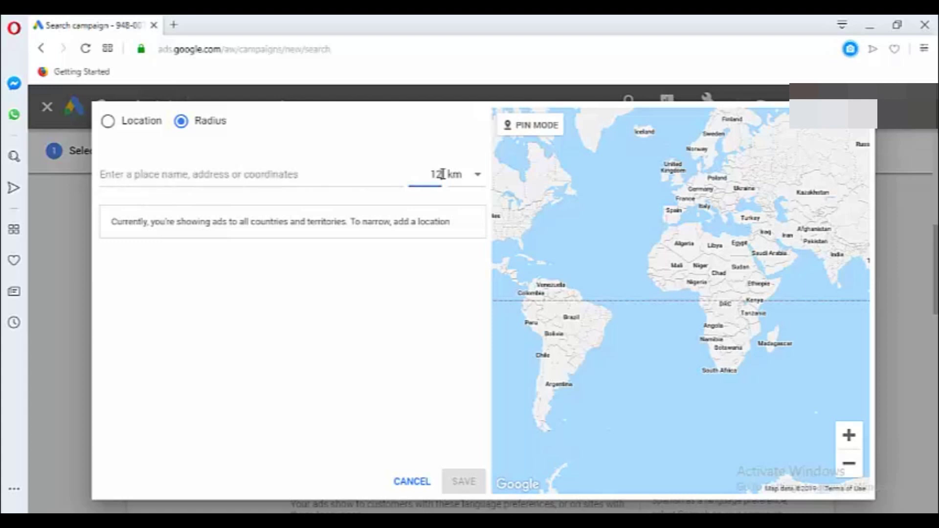
- Find Ameerpet, Hyderabad, Telangana by searching "AME", include it as the radius centre, and save the location targeting
{"action": "left_click", "coordinate": [305, 176]}
{"action": "type", "text": "AM"}
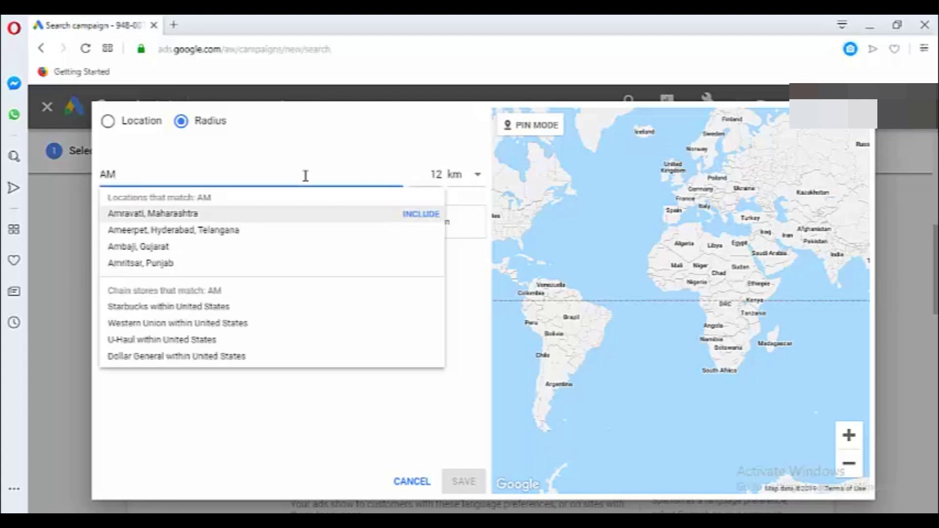
{"action": "type", "text": "E"}
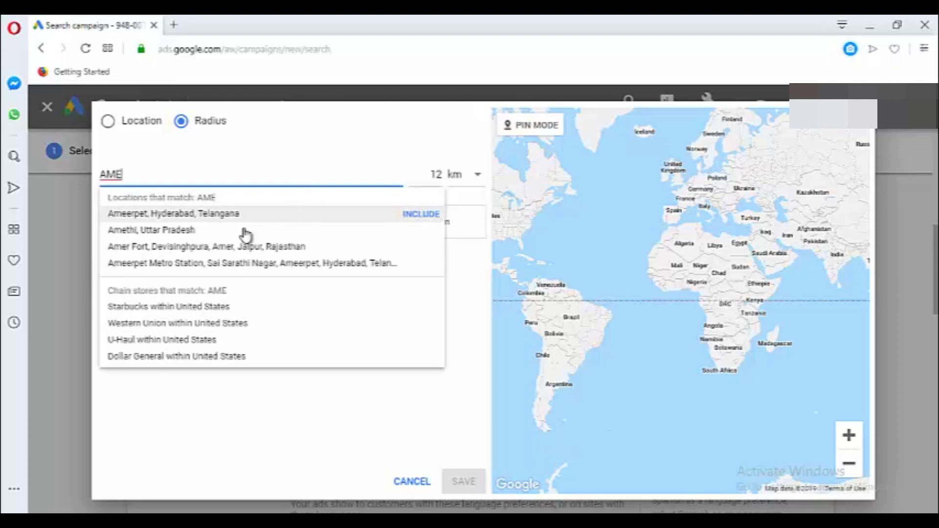
{"action": "left_click", "coordinate": [434, 216]}
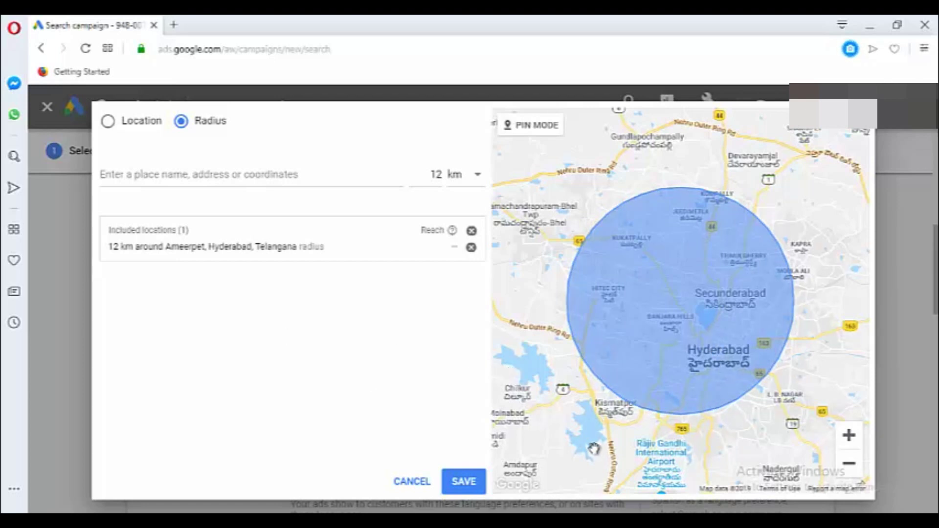
{"action": "left_click", "coordinate": [462, 482]}
- Set the campaign's average daily budget to ₹500
{"action": "scroll", "coordinate": [464, 376], "scroll_direction": "down", "scroll_amount": 3}
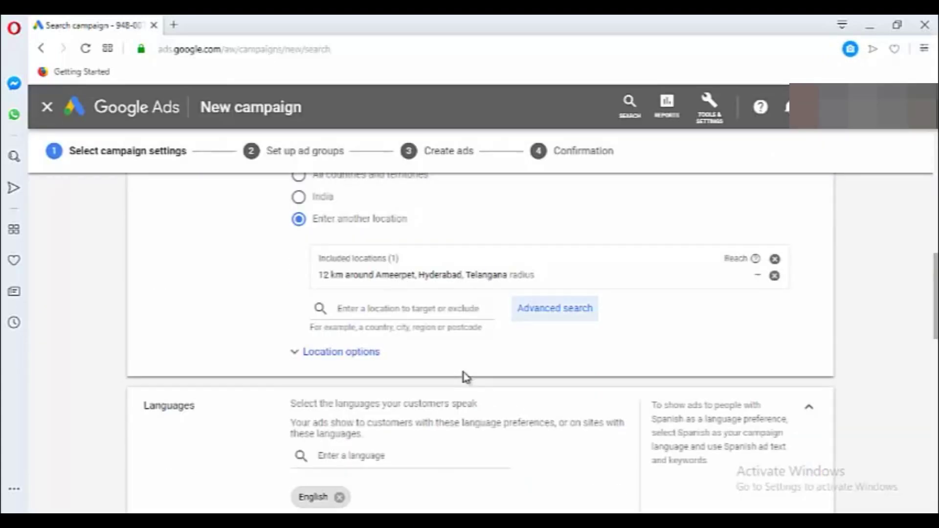
{"action": "scroll", "coordinate": [465, 376], "scroll_direction": "down", "scroll_amount": 1}
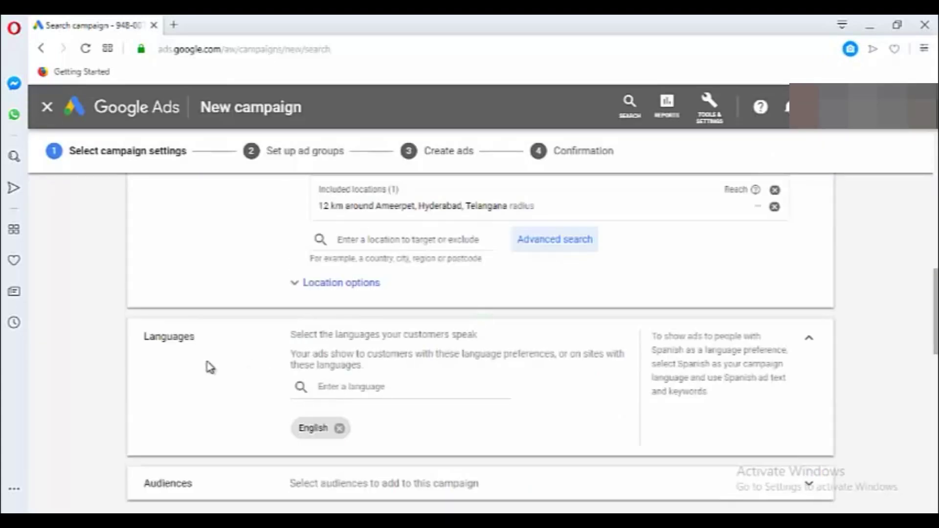
{"action": "scroll", "coordinate": [348, 360], "scroll_direction": "down", "scroll_amount": 2}
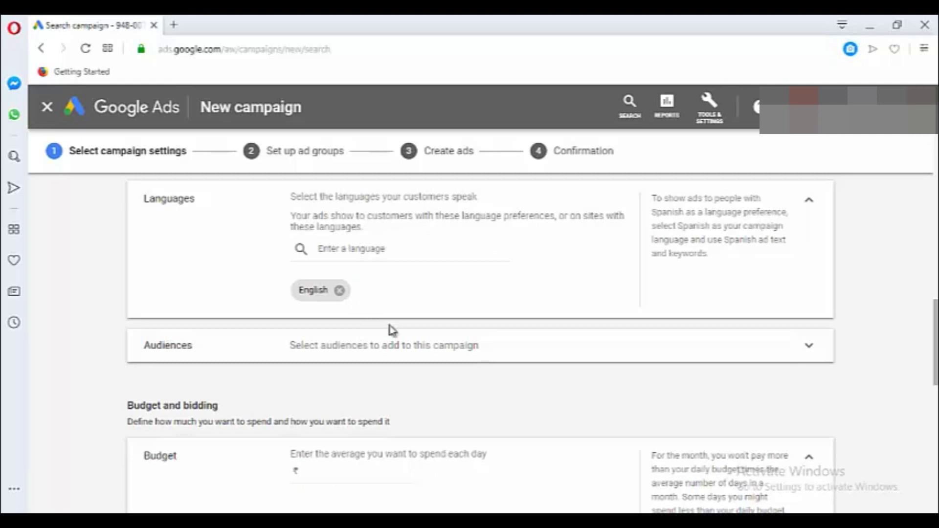
{"action": "scroll", "coordinate": [435, 402], "scroll_direction": "down", "scroll_amount": 1}
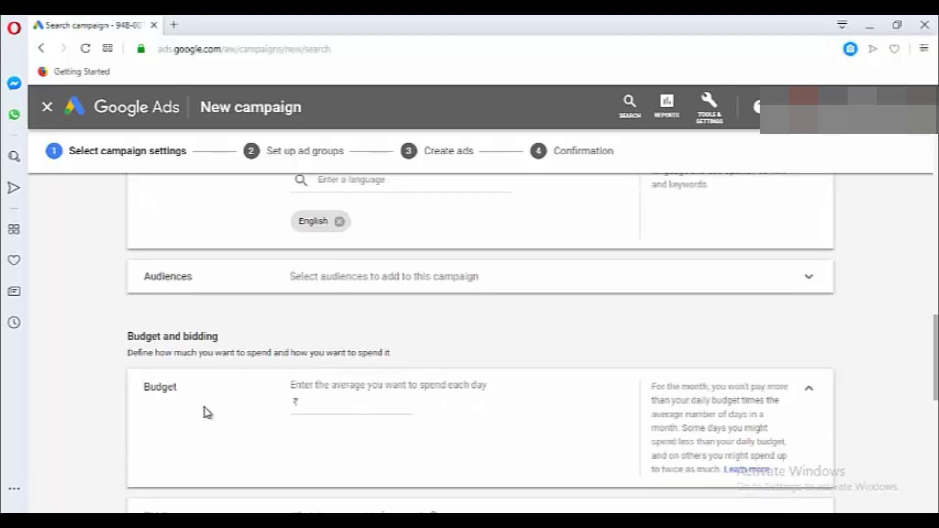
{"action": "left_click", "coordinate": [325, 398]}
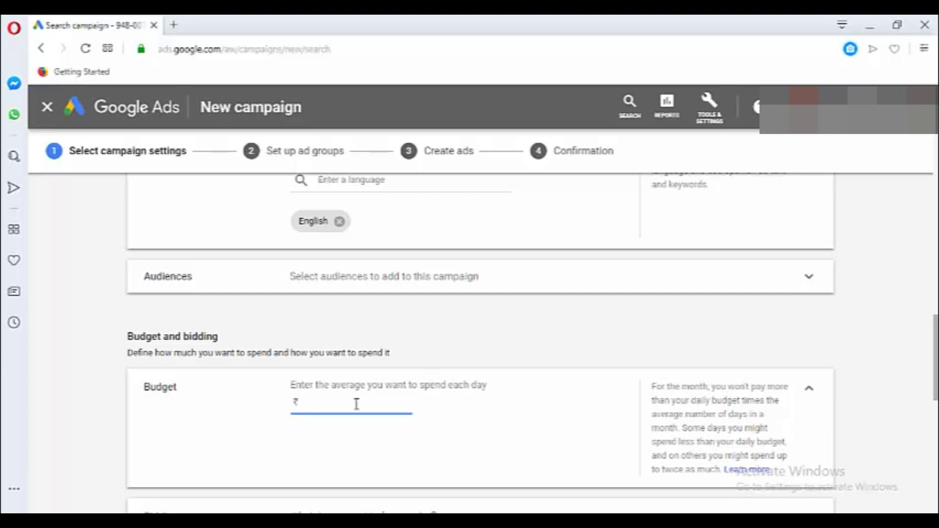
- Focus the campaign's bidding on Clicks and set a maximum cost per click bid limit of ₹10
{"action": "scroll", "coordinate": [350, 402], "scroll_direction": "down", "scroll_amount": 4}
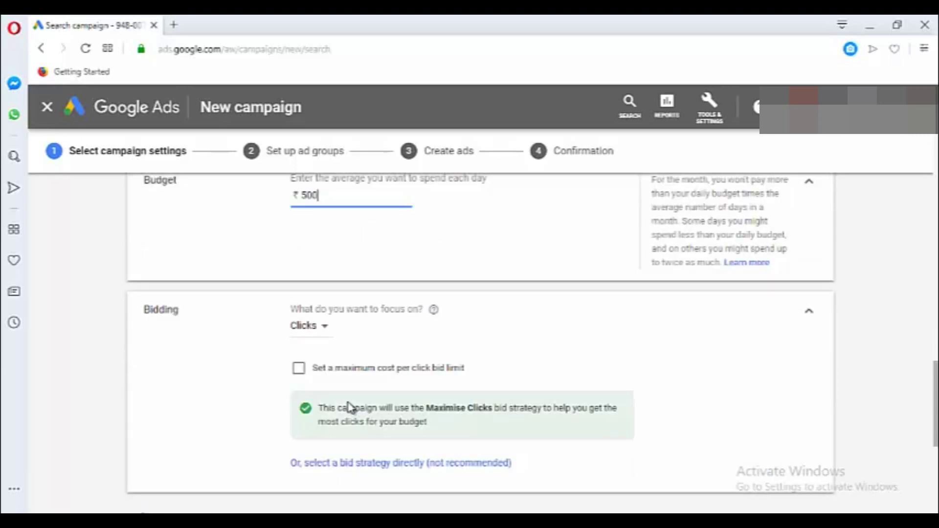
{"action": "left_click", "coordinate": [325, 328]}
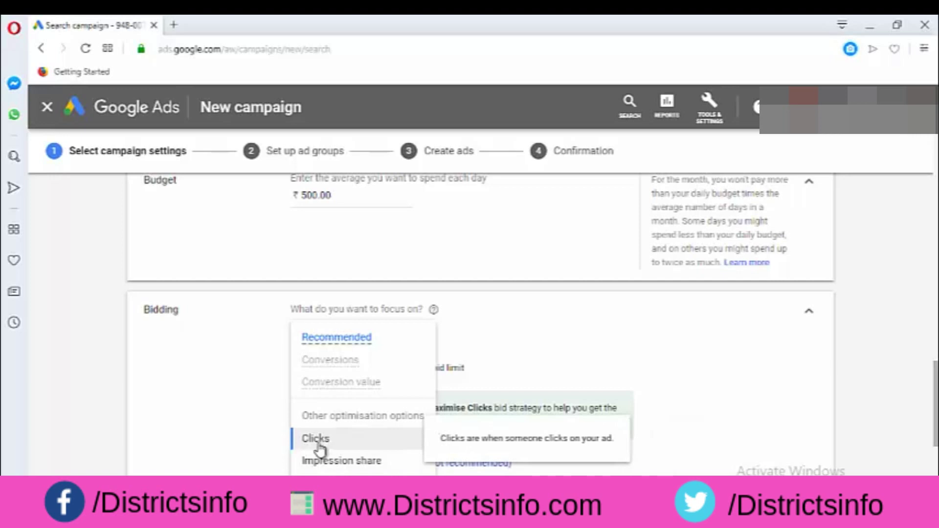
{"action": "left_click", "coordinate": [316, 439]}
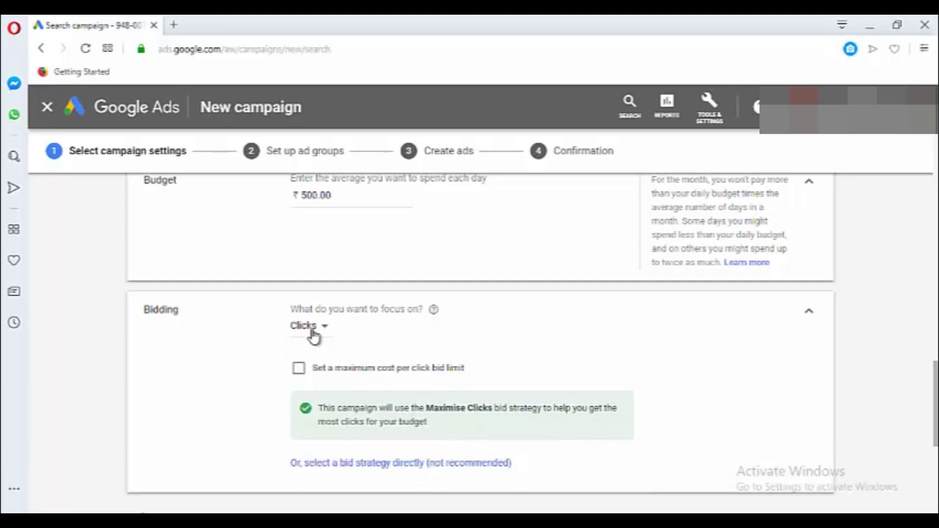
{"action": "left_click", "coordinate": [299, 369]}
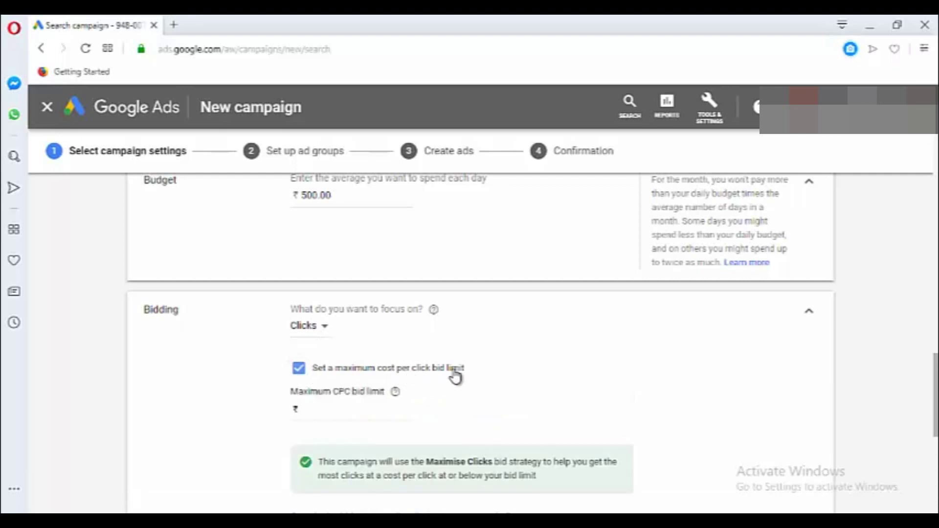
{"action": "left_click", "coordinate": [330, 412]}
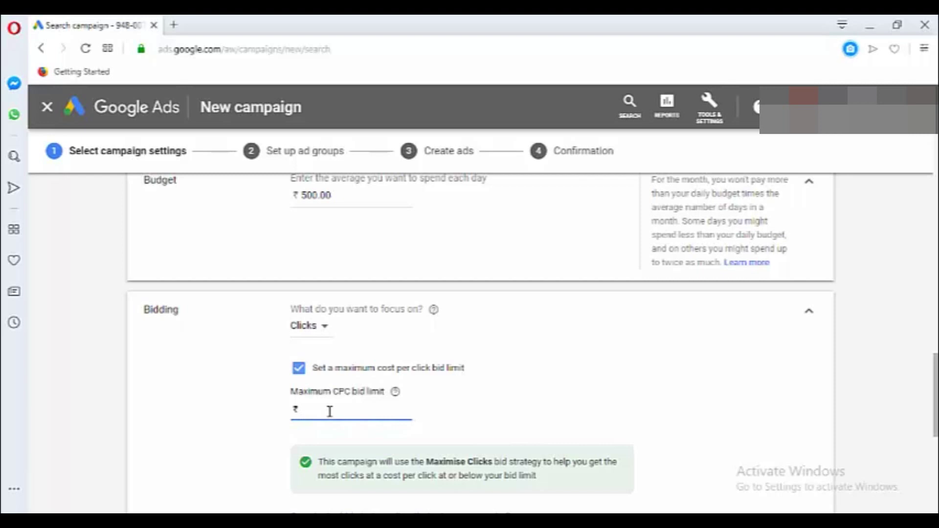
{"action": "scroll", "coordinate": [391, 405], "scroll_direction": "down", "scroll_amount": 2}
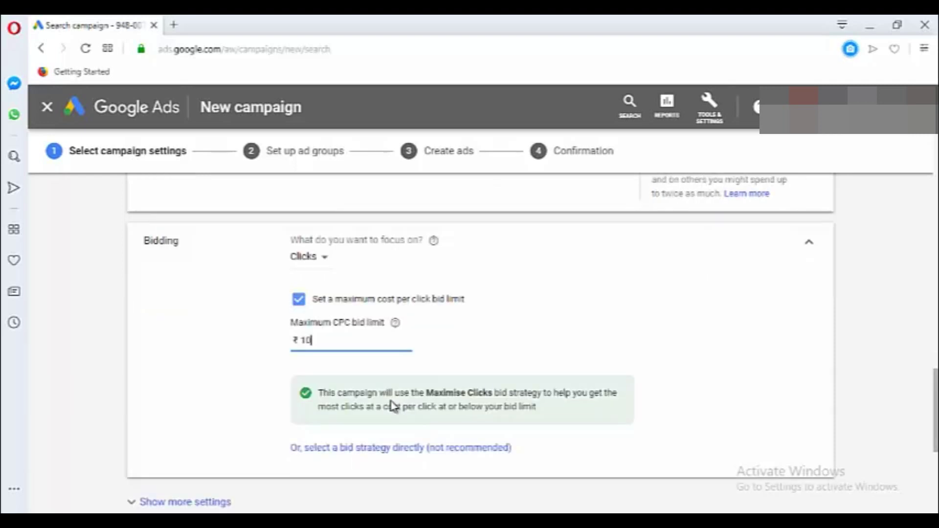
{"action": "left_click", "coordinate": [600, 302]}
- Save the campaign settings without adding any ad extensions and continue to the ad group setup
{"action": "scroll", "coordinate": [567, 318], "scroll_direction": "down", "scroll_amount": 3}
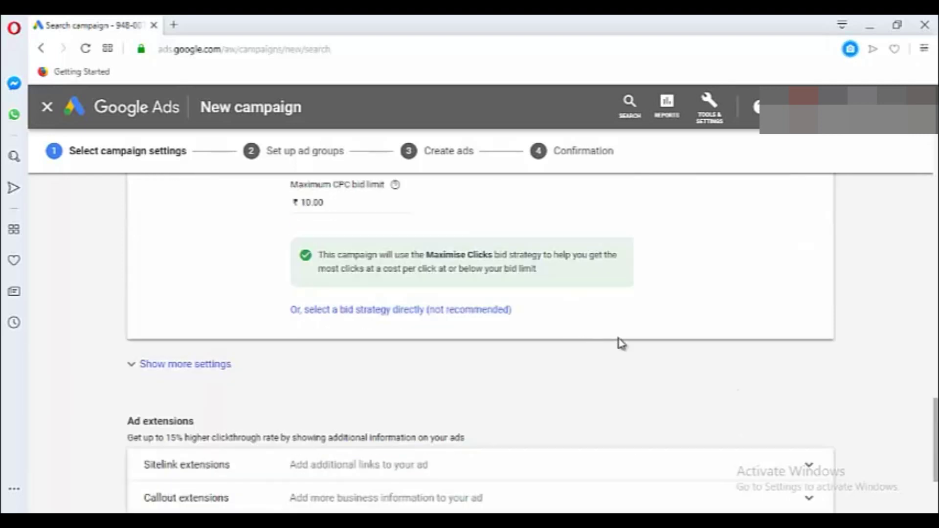
{"action": "scroll", "coordinate": [623, 344], "scroll_direction": "down", "scroll_amount": 2}
{"action": "scroll", "coordinate": [206, 357], "scroll_direction": "down", "scroll_amount": 2}
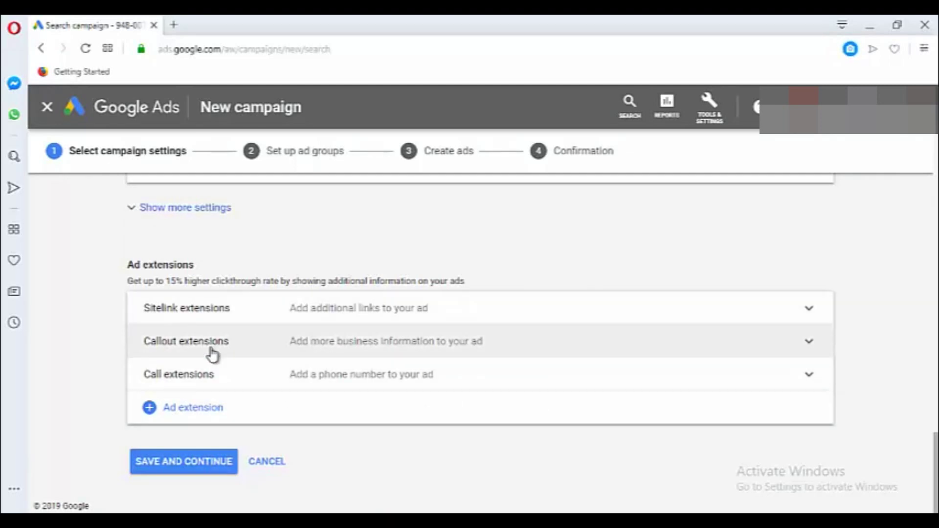
{"action": "left_click", "coordinate": [163, 468]}
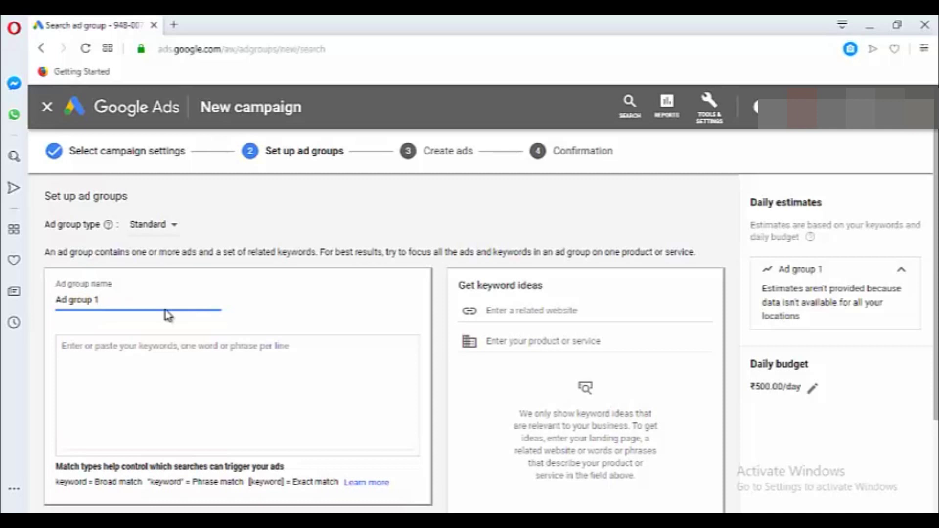
- Replace the default ad group name with SEO HYDERABAD
{"action": "key", "text": "BackSpace"}
{"action": "key", "text": "BackSpace"}
{"action": "key", "text": "BackSpace"}
{"action": "key", "text": "BackSpace"}
{"action": "key", "text": "BackSpace"}
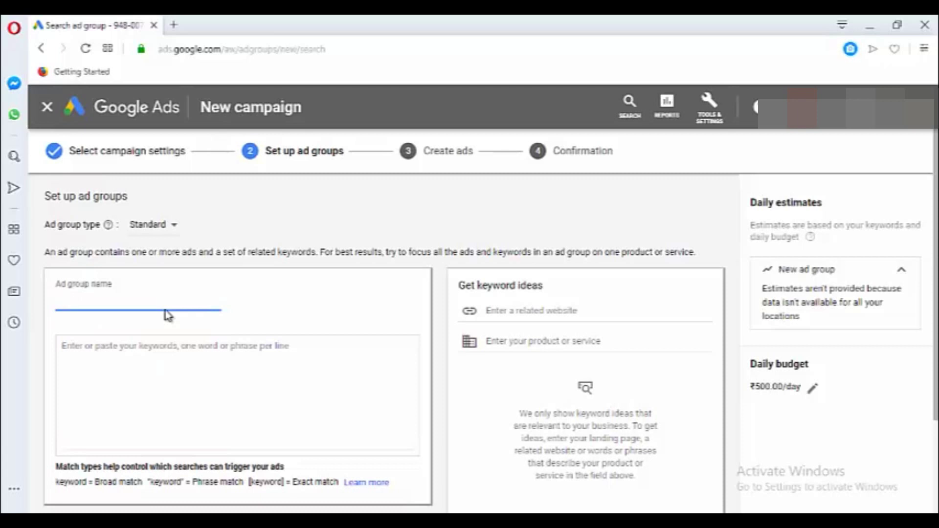
{"action": "type", "text": "SEO"}
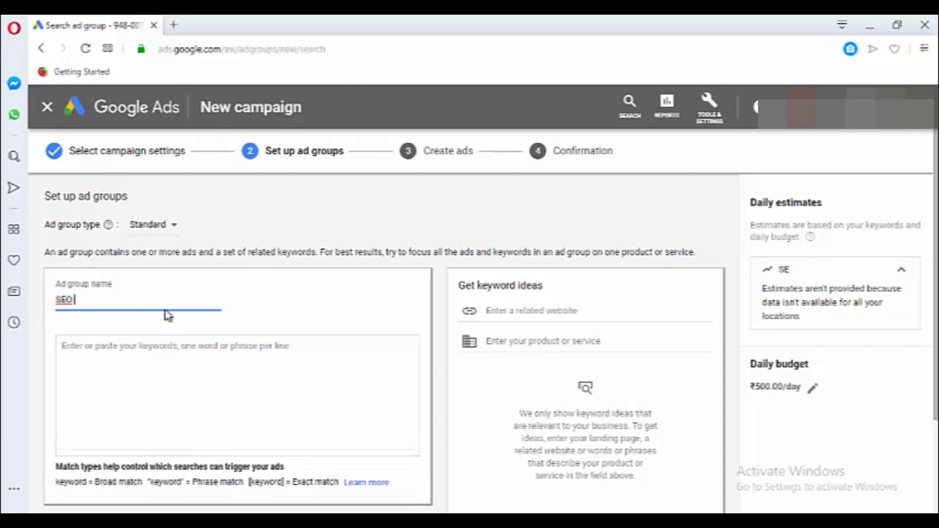
{"action": "type", "text": " HYDERABAD"}
- Enter the modified broad match keyword "+ SEO +TRAINING +HYDERABAD" on the first line of the ad group's keywords
{"action": "left_click", "coordinate": [138, 345]}
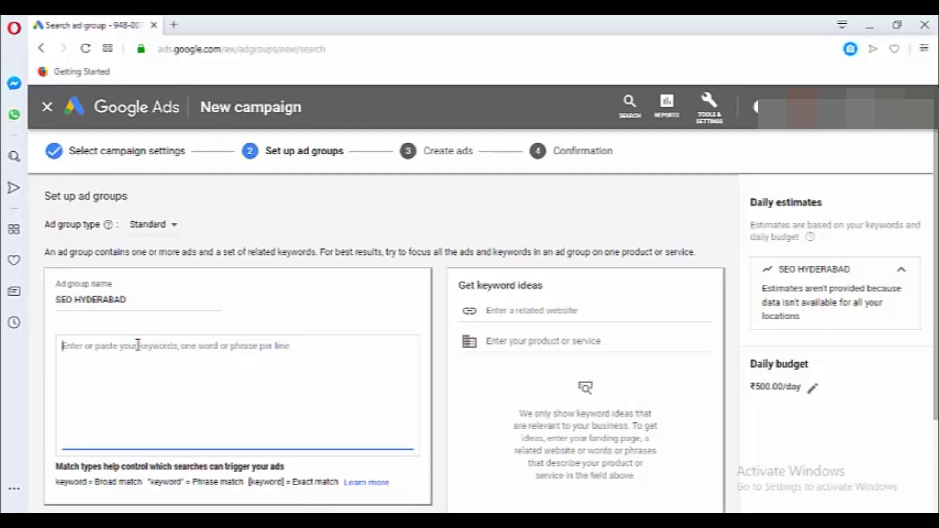
{"action": "type", "text": "+s"}
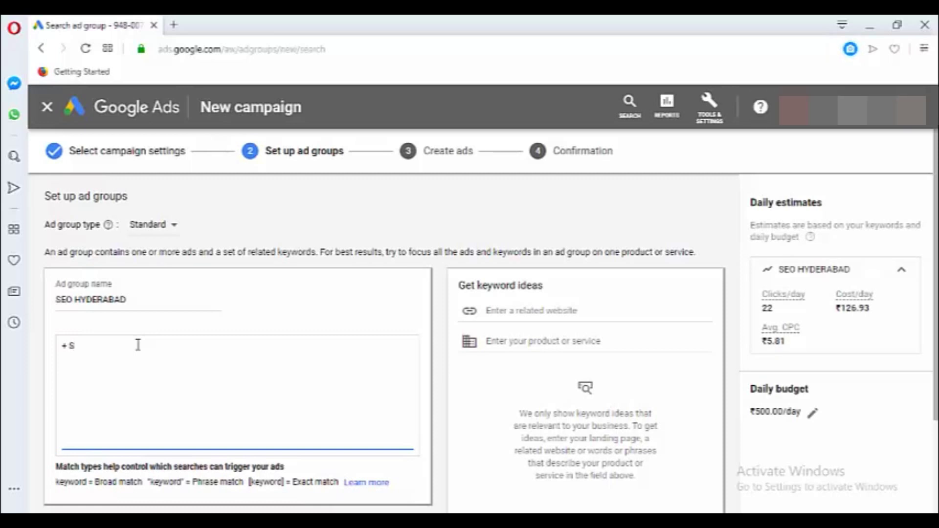
{"action": "type", "text": "EO +TRA"}
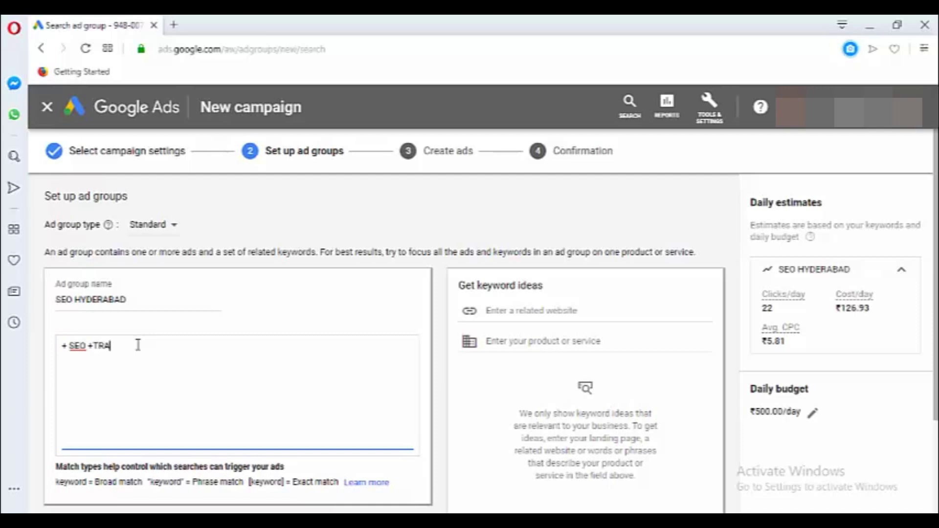
{"action": "type", "text": "INING"}
{"action": "key", "text": "BackSpace"}
{"action": "key", "text": "BackSpace"}
{"action": "key", "text": "BackSpace"}
{"action": "key", "text": "BackSpace"}
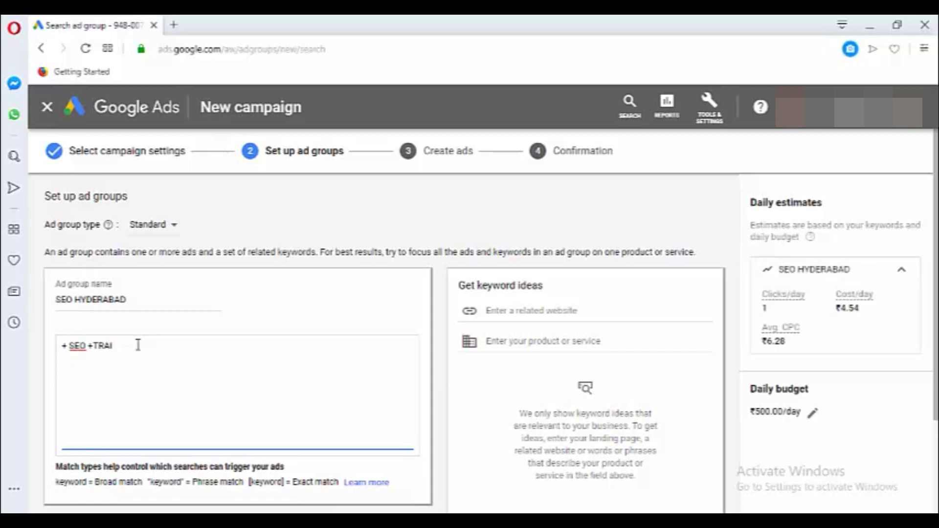
{"action": "type", "text": "IN"}
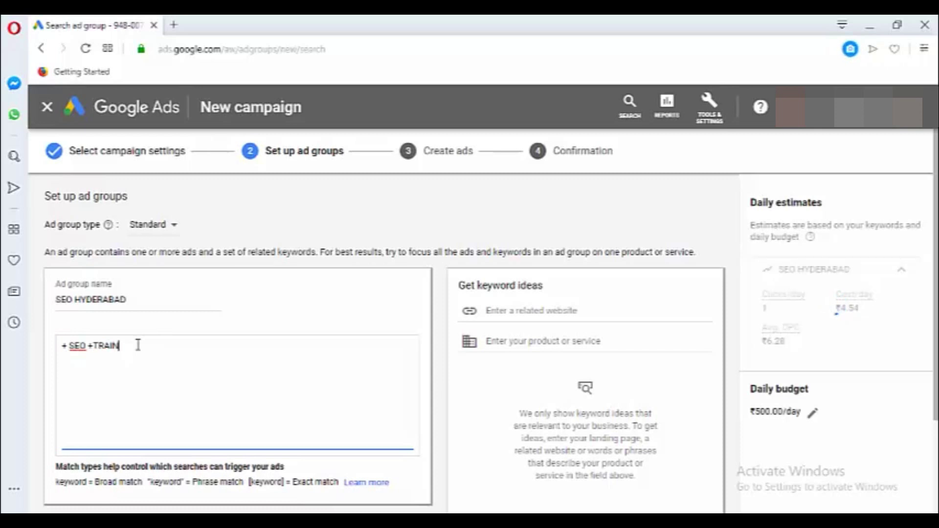
{"action": "type", "text": "ING"}
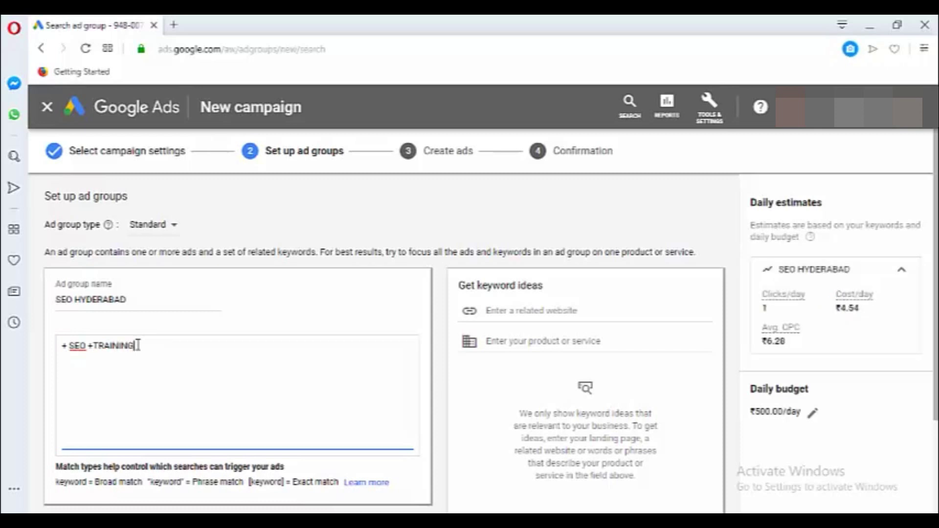
{"action": "type", "text": " +HYDERABAD"}
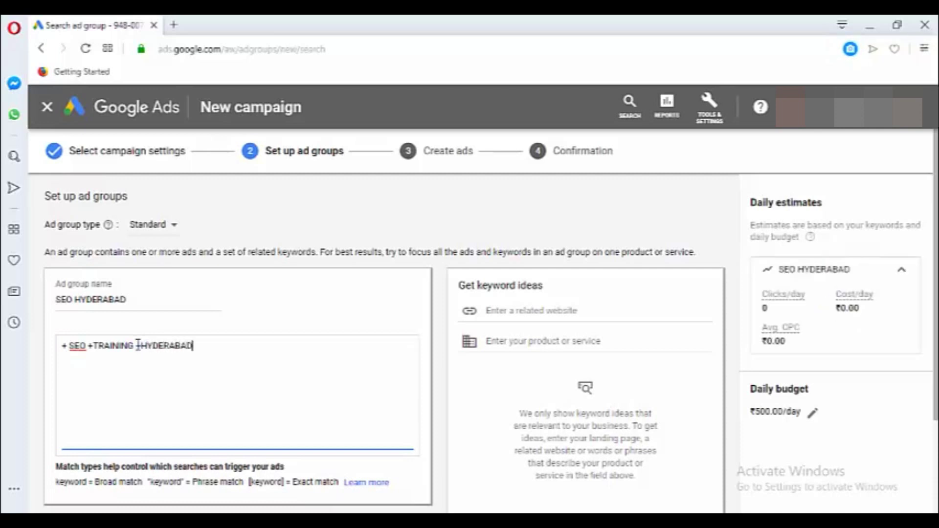
{"action": "key", "text": "Return"}
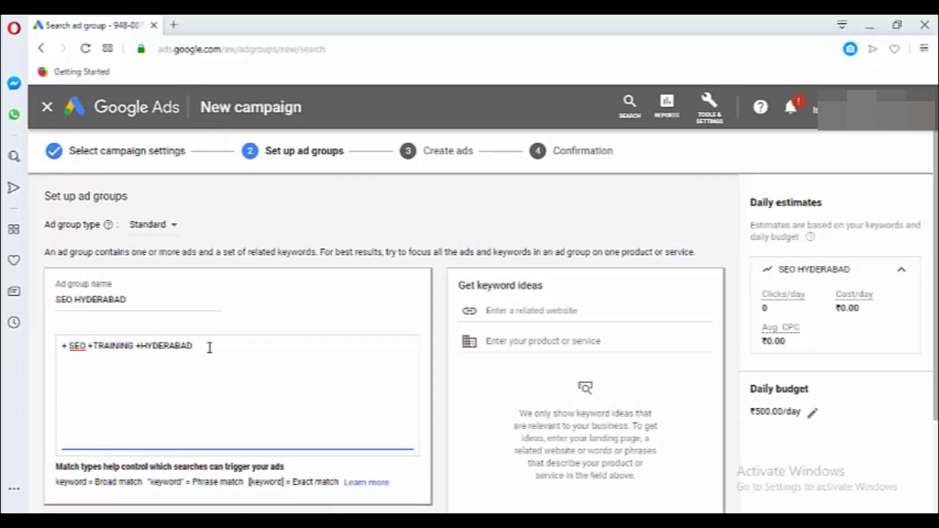
- Add the exact match keyword "[SEO TRAINING INSTITUTE IN AMEERPET]" on the second line of the ad group's keywords
{"action": "left_click_drag", "start_coordinate": [210, 346], "coordinate": [53, 348]}
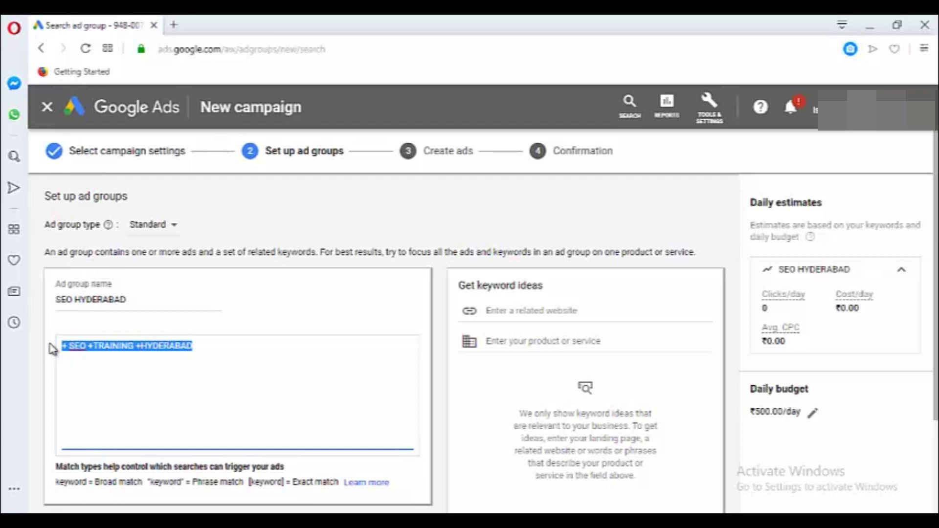
{"action": "left_click", "coordinate": [205, 346]}
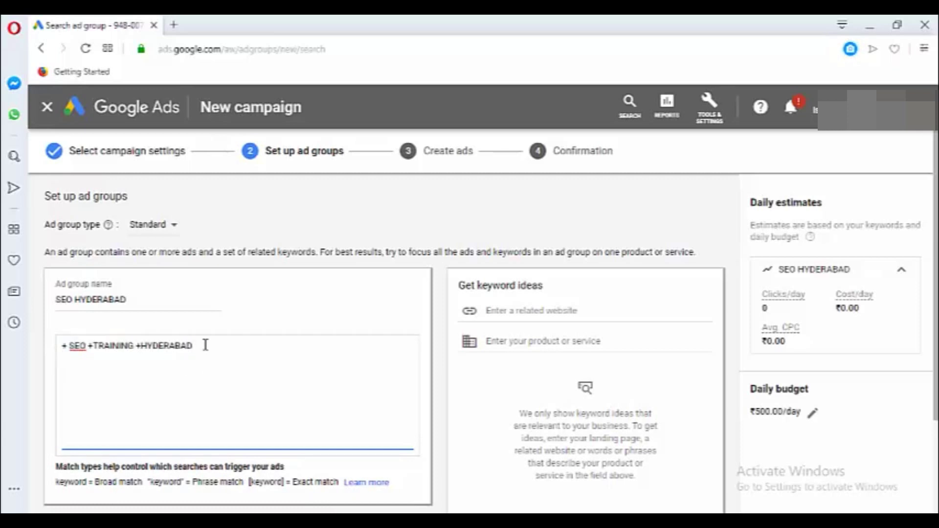
{"action": "type", "text": "["}
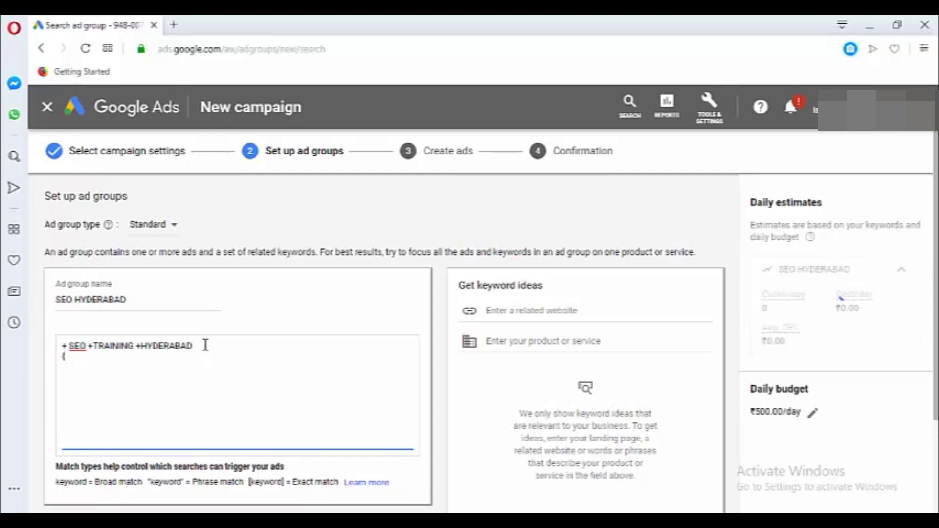
{"action": "type", "text": "SEO"}
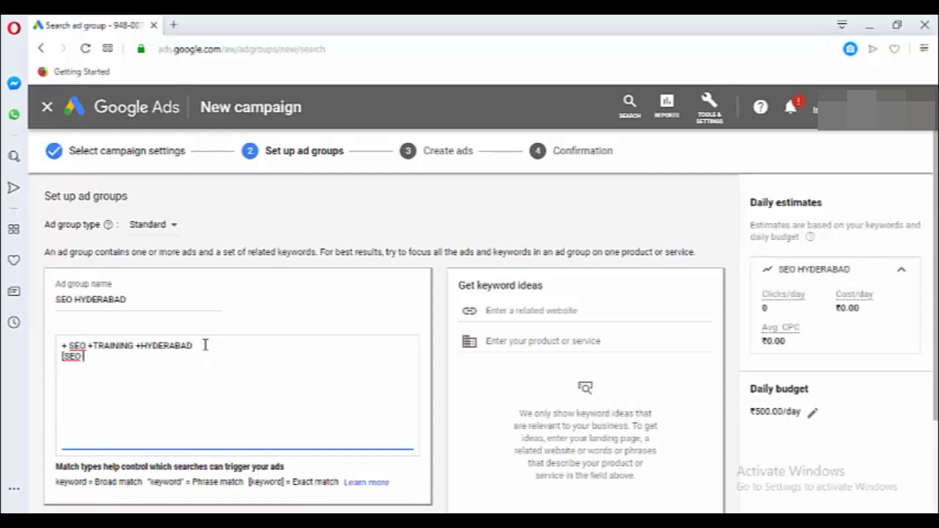
{"action": "type", "text": " TRA"}
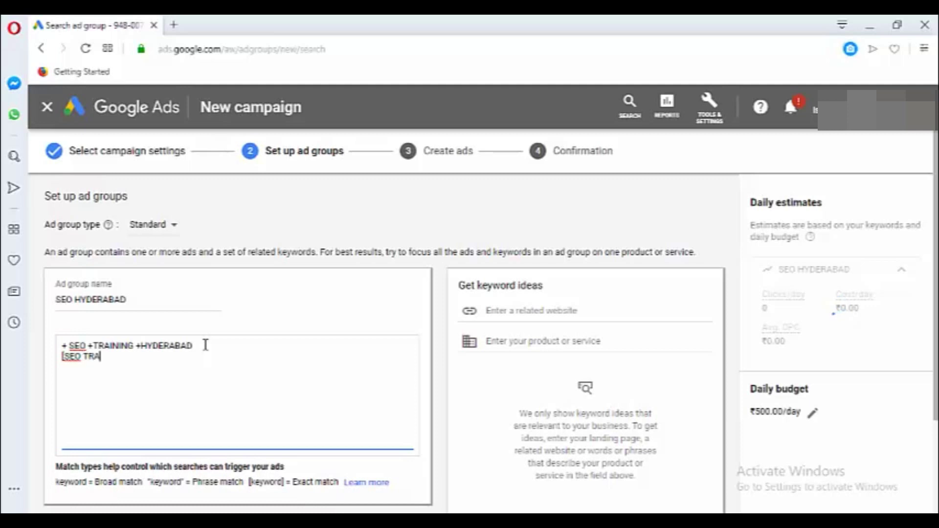
{"action": "type", "text": "INING"}
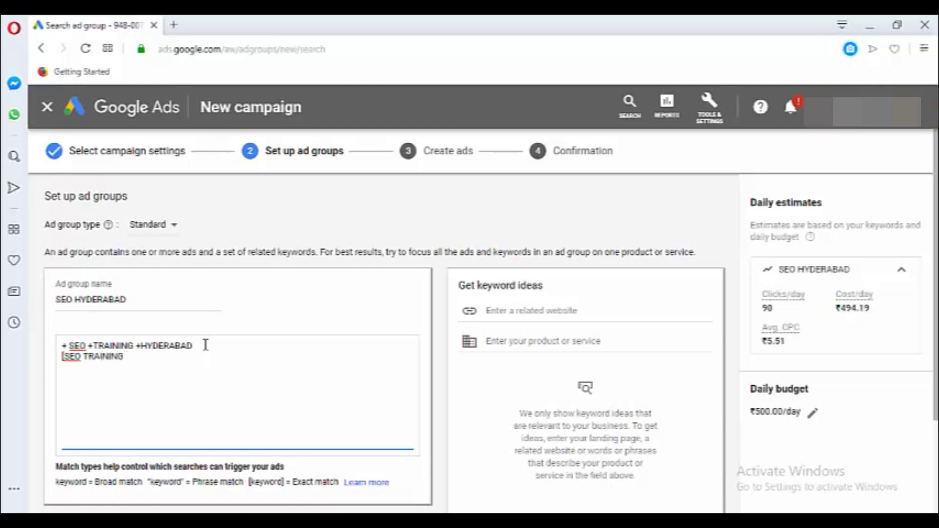
{"action": "type", "text": " INST"}
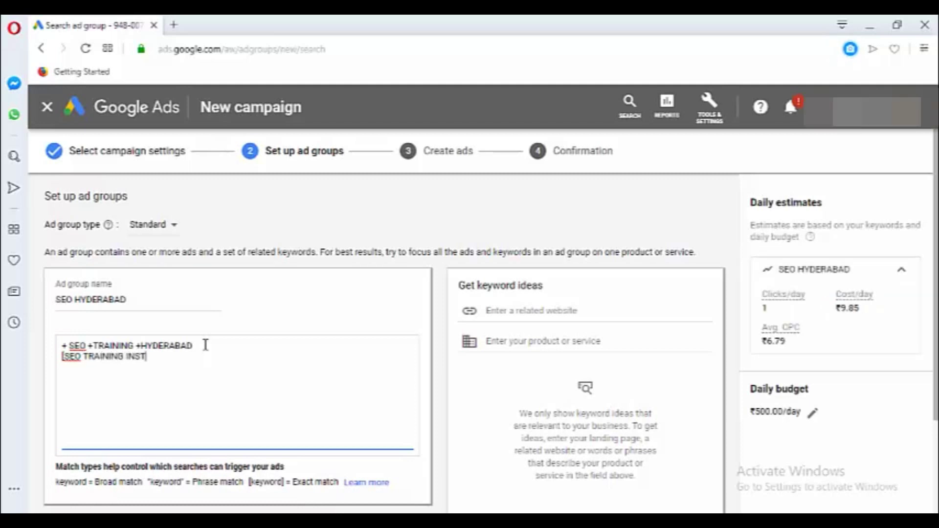
{"action": "type", "text": "IT"}
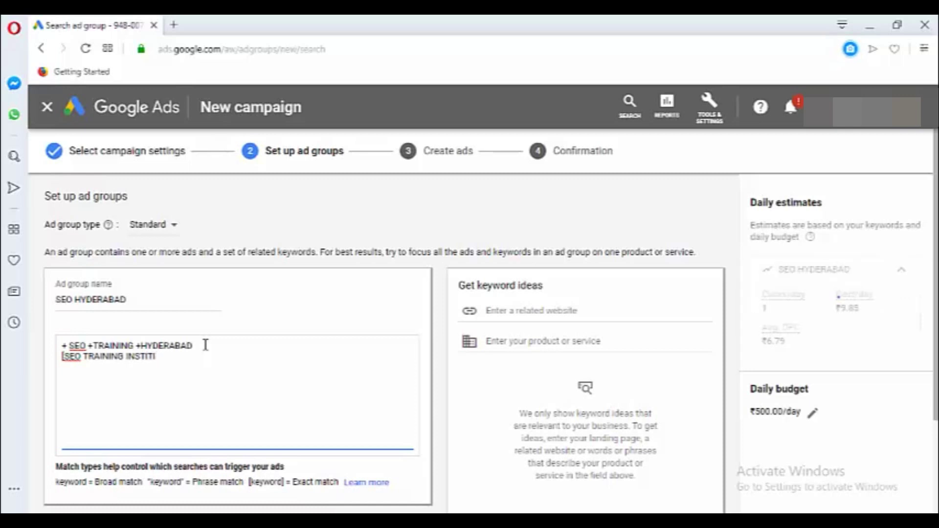
{"action": "type", "text": "UTE IN AMEER"}
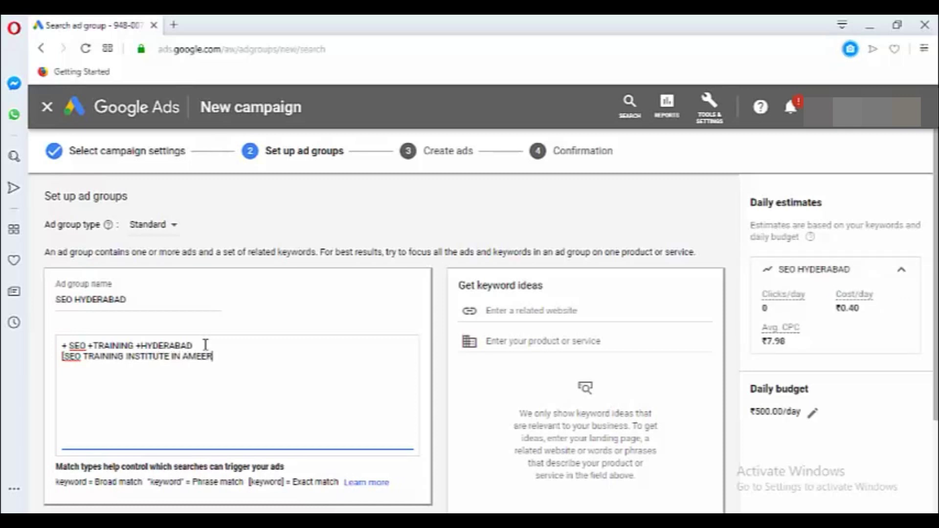
{"action": "type", "text": "PET]"}
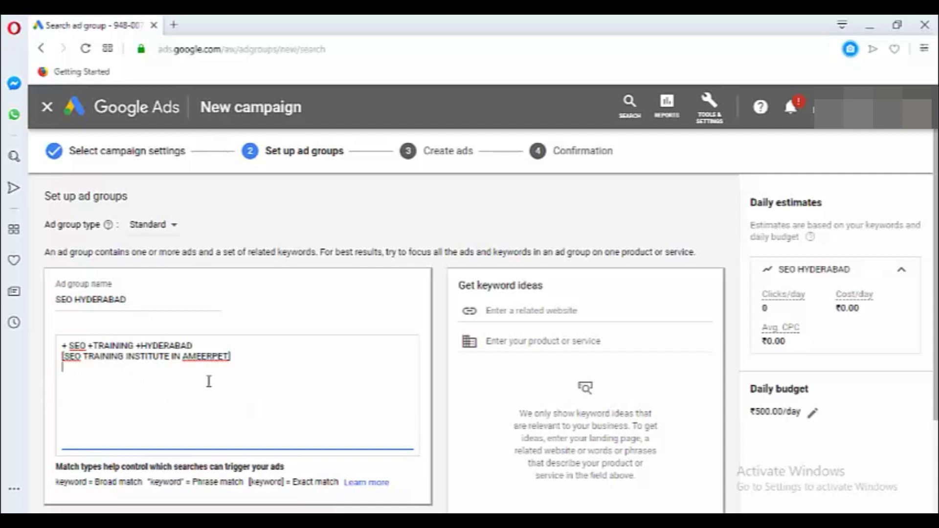
- Review the ad group's keywords, then save the ad group and continue to ad creation
{"action": "scroll", "coordinate": [255, 370], "scroll_direction": "down", "scroll_amount": 2}
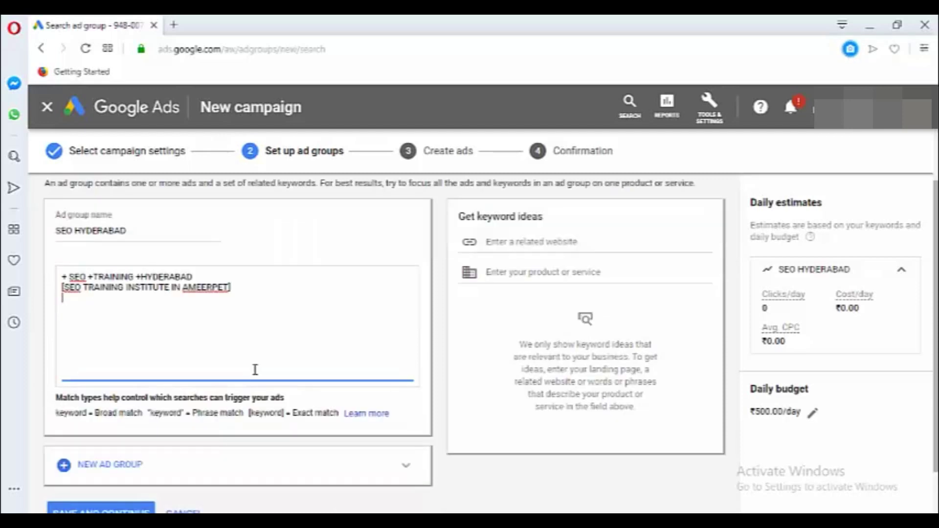
{"action": "scroll", "coordinate": [124, 300], "scroll_direction": "down", "scroll_amount": 1}
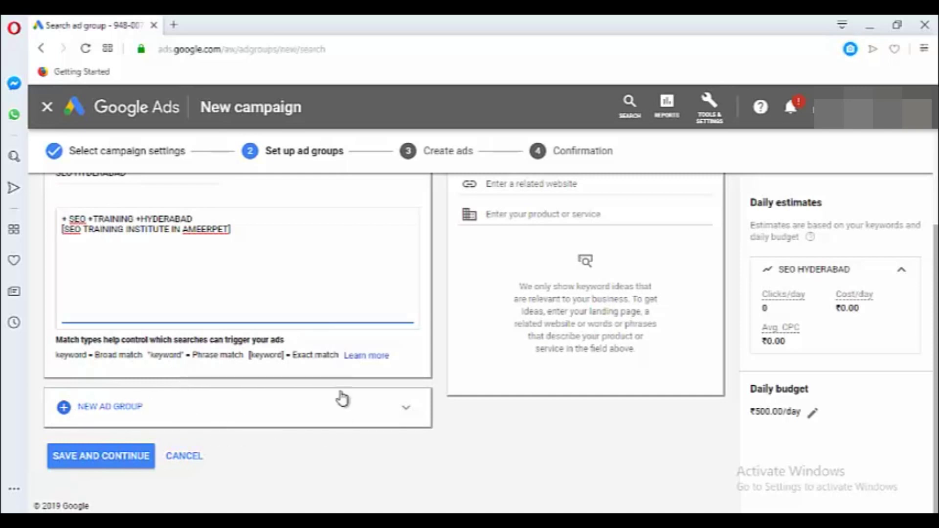
{"action": "scroll", "coordinate": [162, 343], "scroll_direction": "up", "scroll_amount": 2}
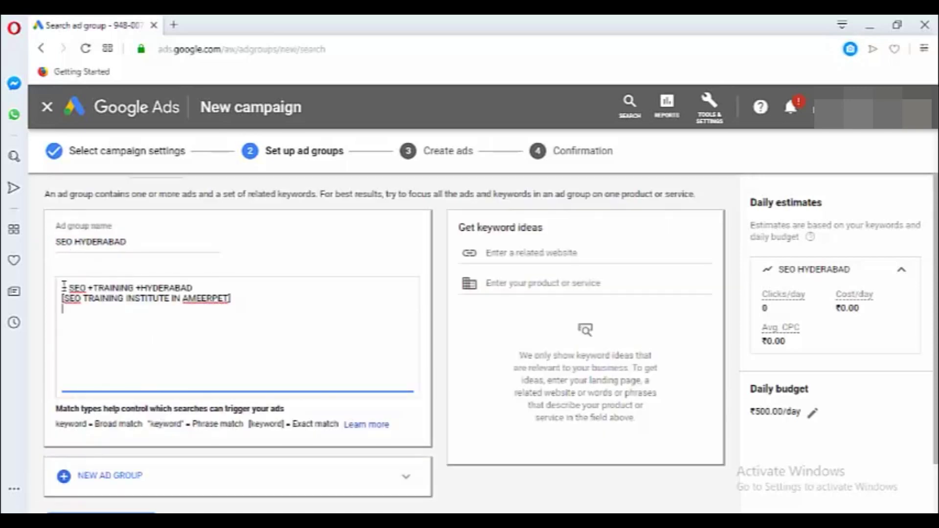
{"action": "scroll", "coordinate": [289, 324], "scroll_direction": "down", "scroll_amount": 2}
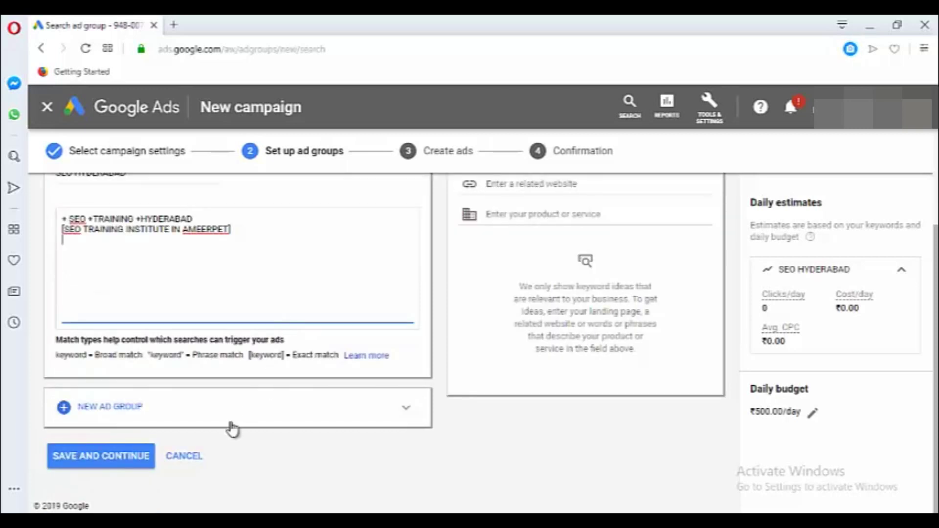
{"action": "left_click", "coordinate": [100, 462]}
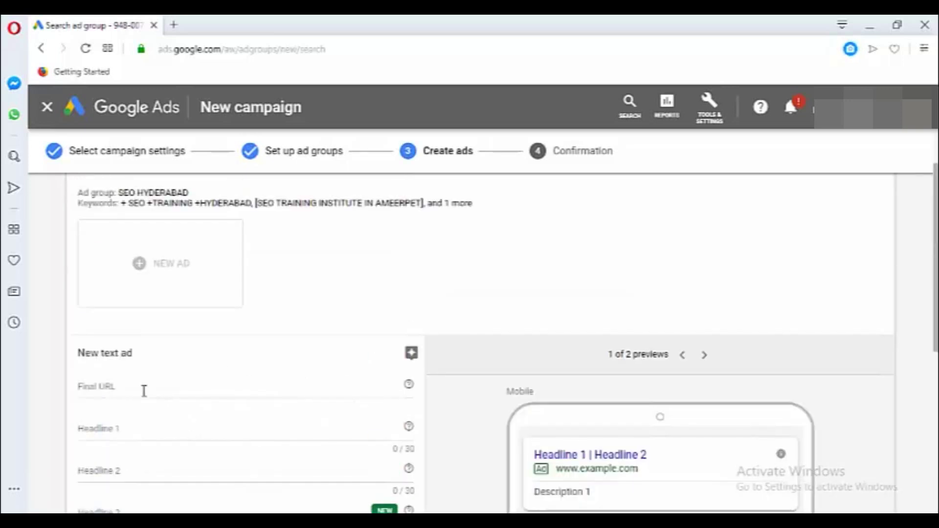
{"action": "left_click", "coordinate": [142, 391]}
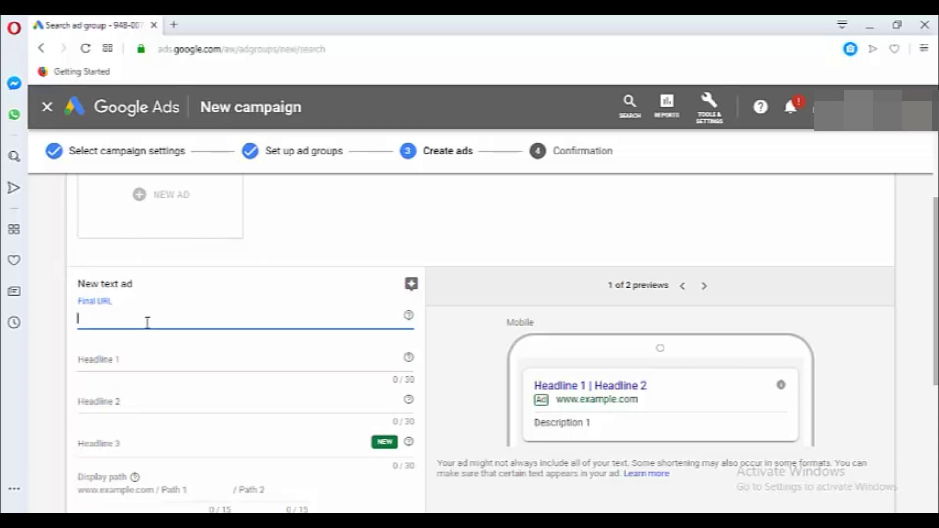
{"action": "type", "text": "https"}
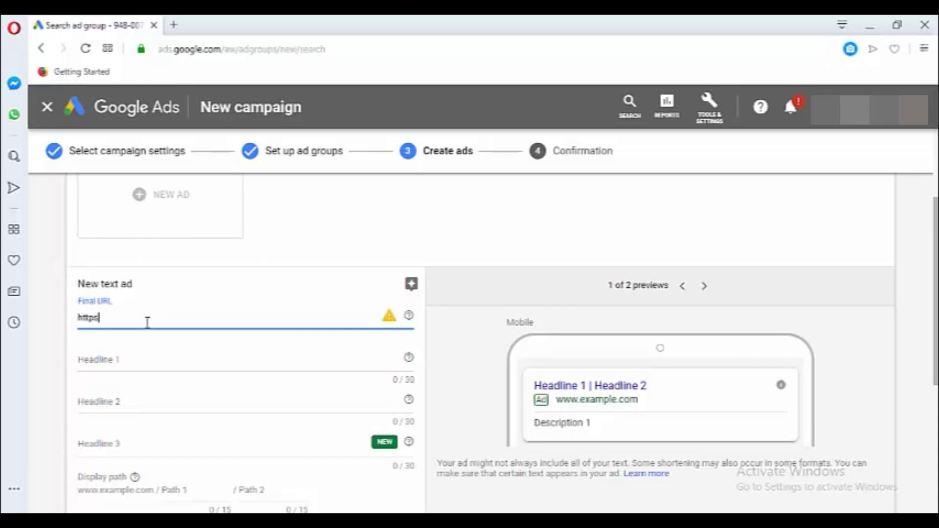
{"action": "type", "text": "://www.districtsinfo.com"}
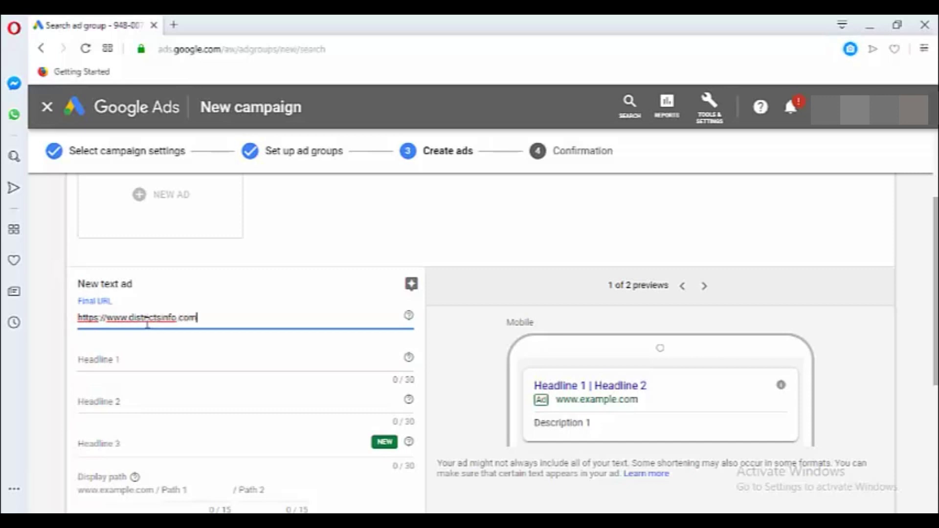
- Enter "Best SEO Online Training" as Headline 1 of the text ad
{"action": "left_click", "coordinate": [180, 356]}
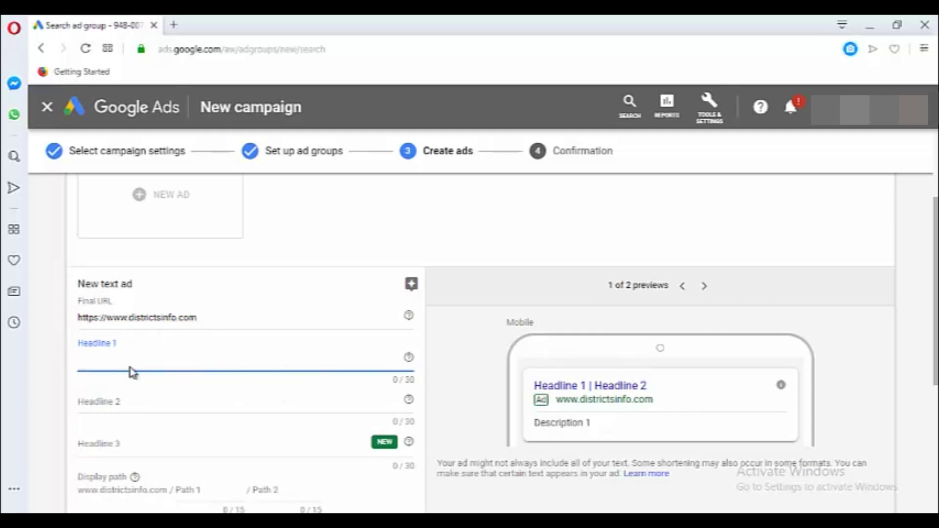
{"action": "key", "text": "ctrl+t"}
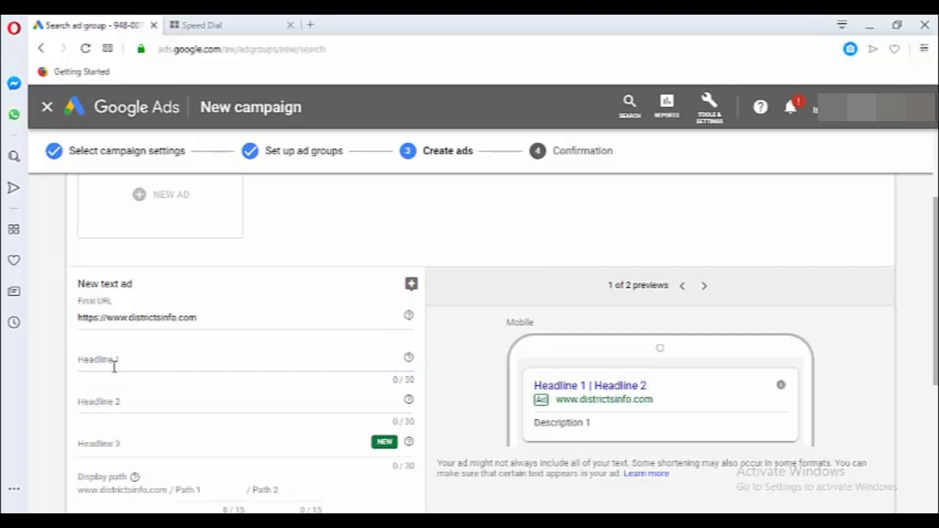
{"action": "left_click", "coordinate": [103, 363]}
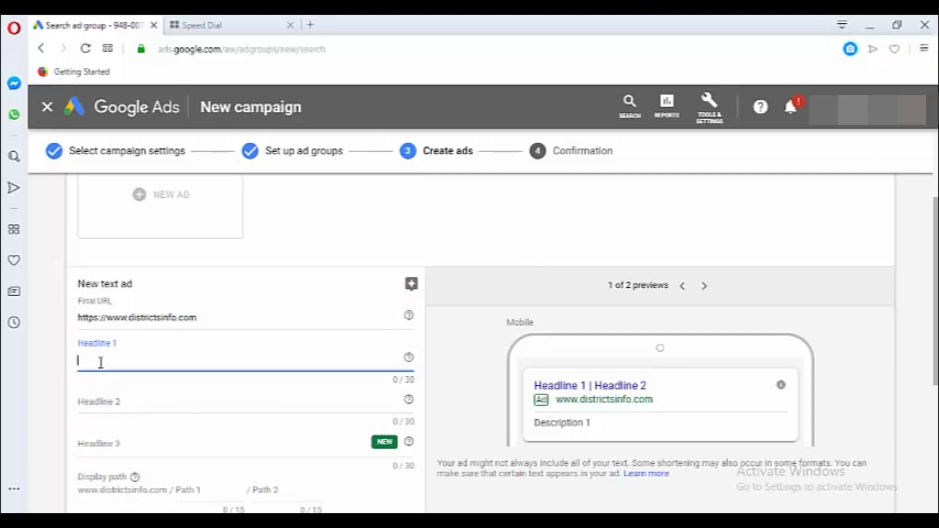
{"action": "type", "text": "Best SEO Online Training"}
{"action": "key", "text": "Tab"}
{"action": "type", "text": "Hyderabad. Basic & Advance Level Training."}
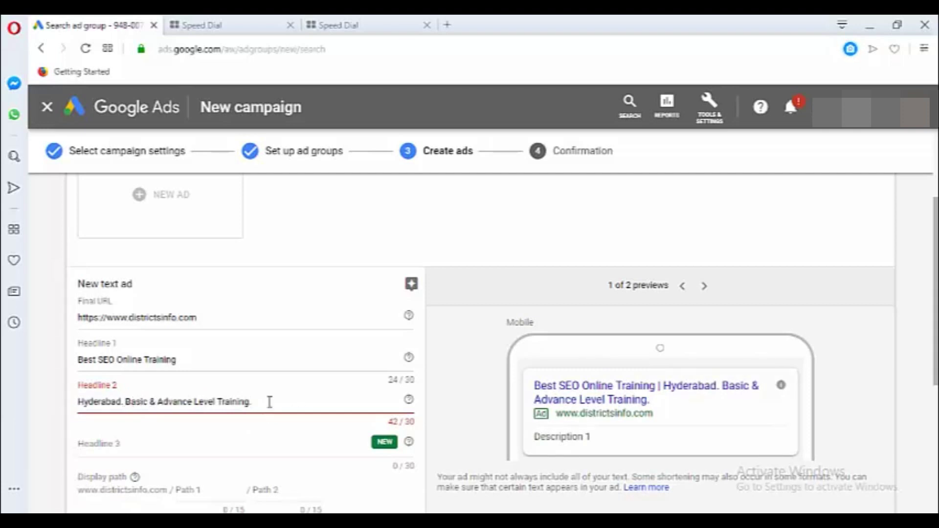
{"action": "left_click_drag", "start_coordinate": [269, 402], "coordinate": [21, 412]}
{"action": "key", "text": "BackSpace"}
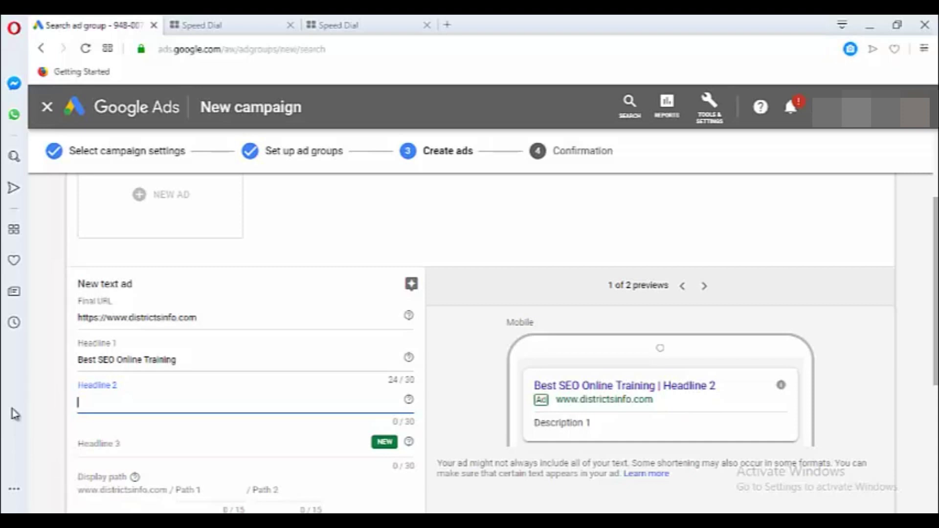
- Enter "Get real time experience" as Headline 2, correcting the spelling of "experience"
{"action": "type", "text": "G"}
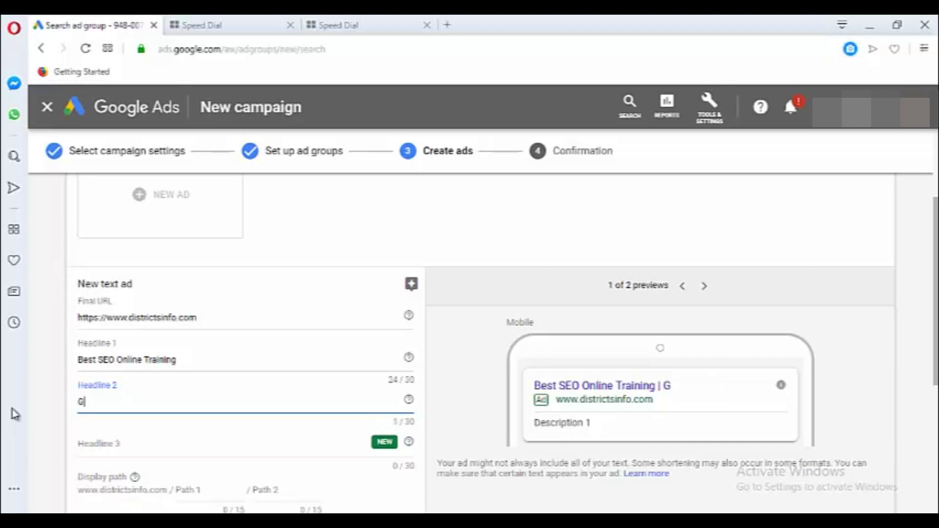
{"action": "type", "text": "et real ti"}
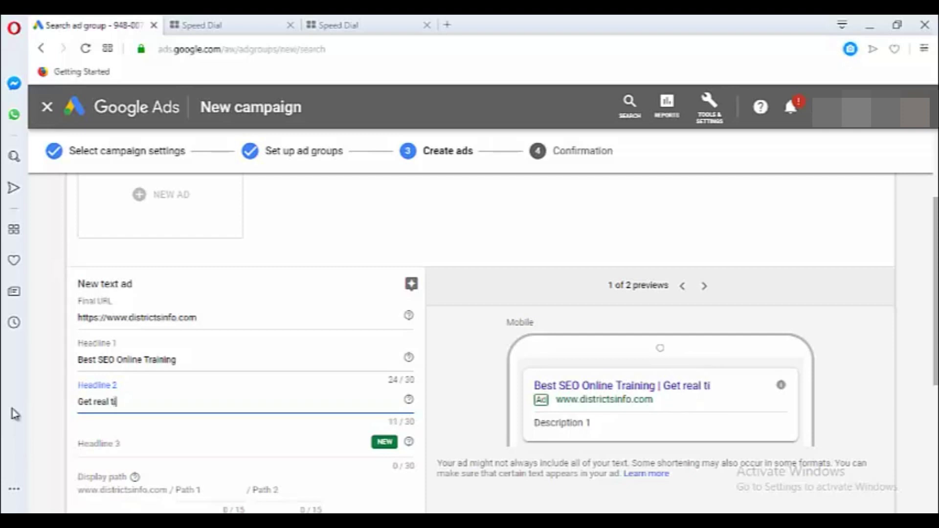
{"action": "type", "text": "me expe"}
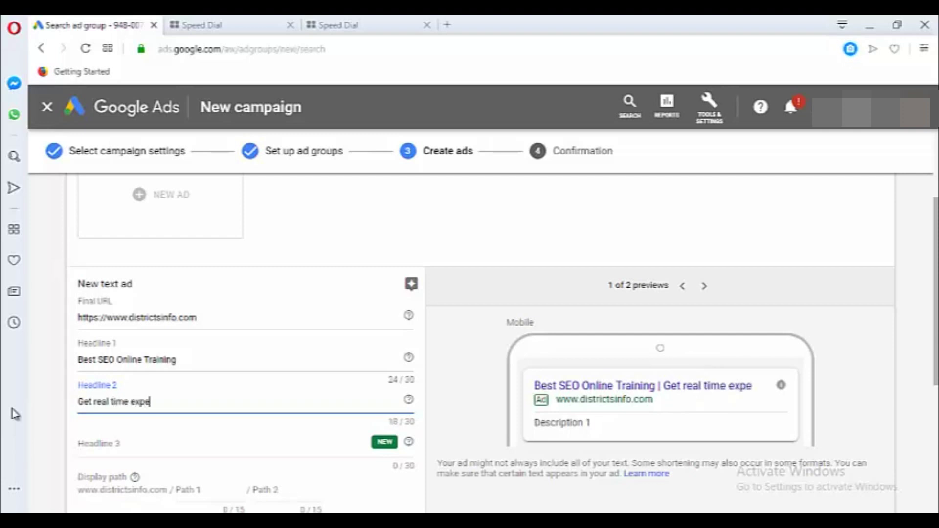
{"action": "type", "text": "riance"}
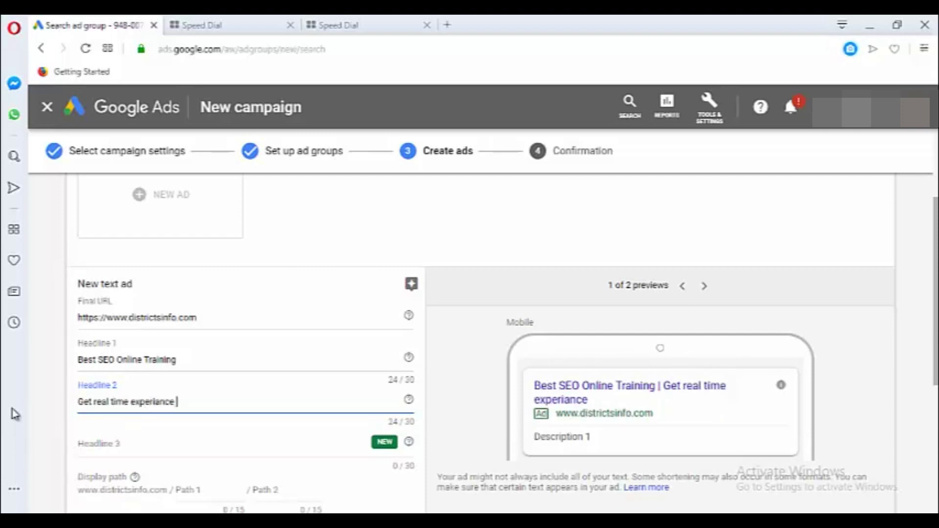
{"action": "right_click", "coordinate": [149, 401]}
{"action": "left_click", "coordinate": [231, 232]}
- Copy "Basic & Advance Level Training" from the Notepad text and paste it into the ad's Headline 3
{"action": "left_click", "coordinate": [110, 447]}
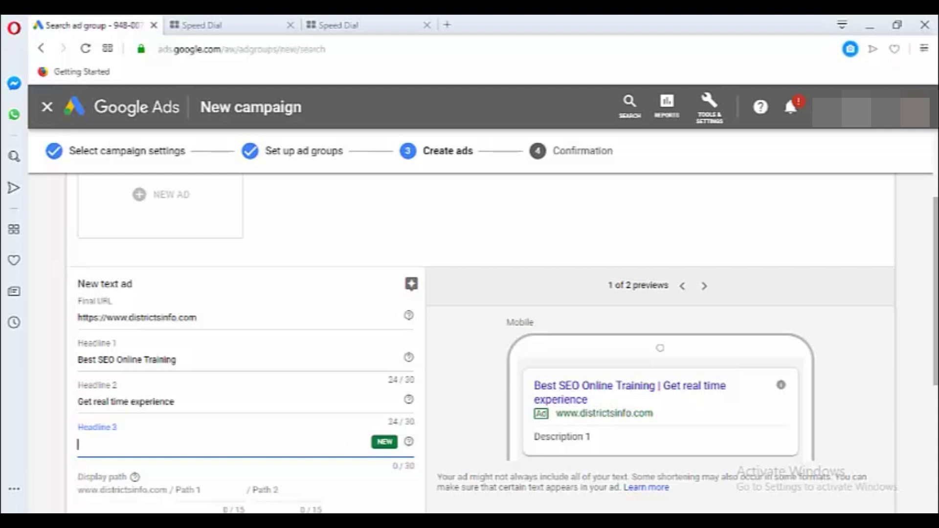
{"action": "key", "text": "alt+Tab"}
{"action": "left_click", "coordinate": [686, 377]}
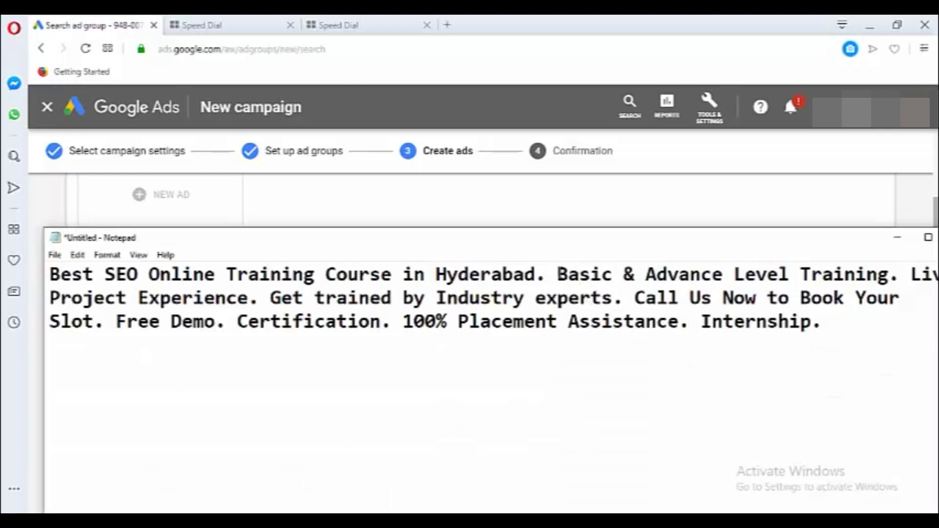
{"action": "left_click_drag", "start_coordinate": [557, 274], "coordinate": [894, 275]}
{"action": "key", "text": "ctrl+c"}
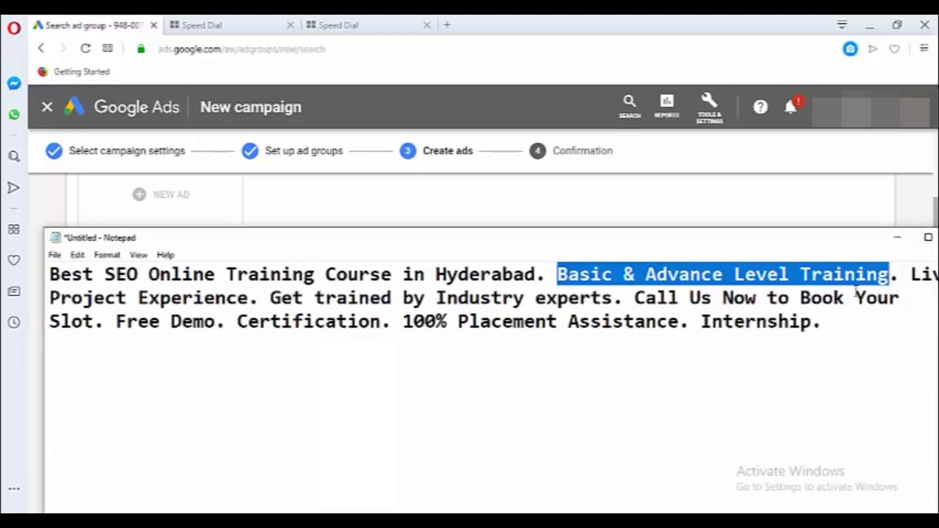
{"action": "left_click", "coordinate": [98, 205]}
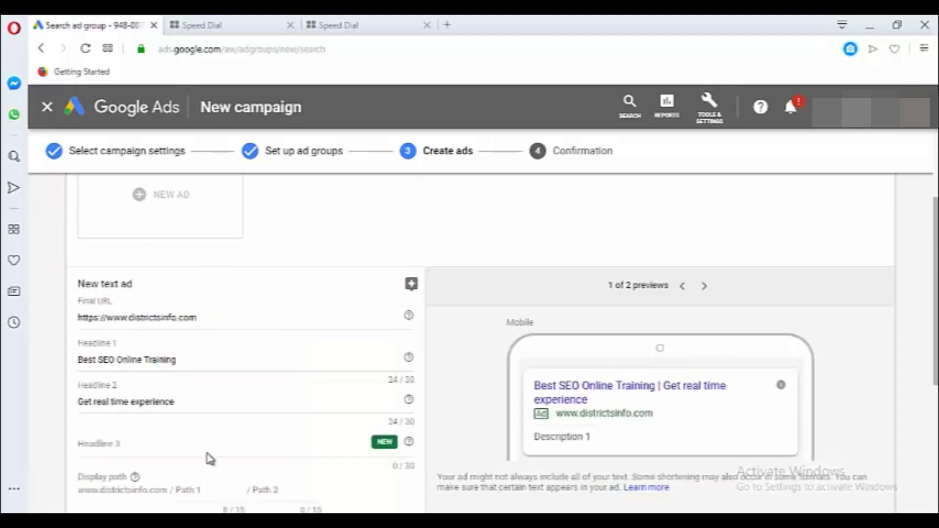
{"action": "left_click", "coordinate": [116, 448]}
{"action": "key", "text": "ctrl+v"}
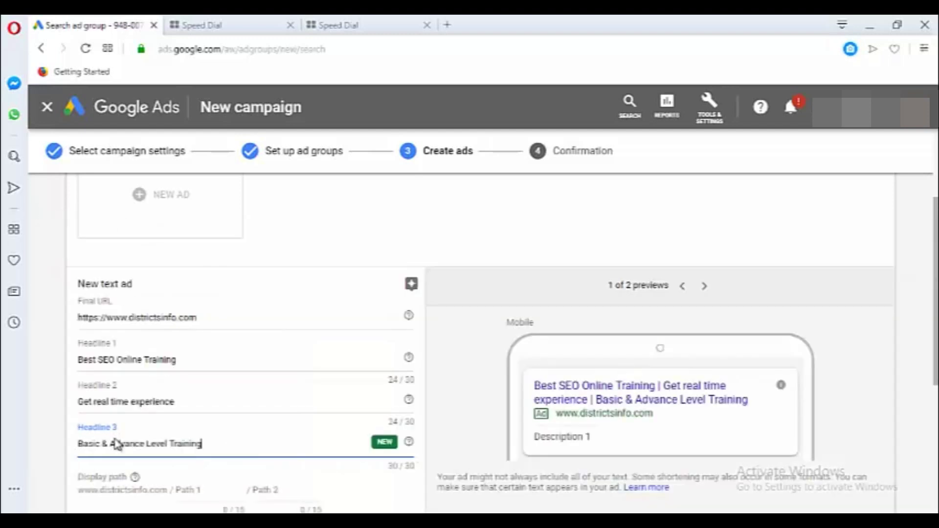
{"action": "left_click", "coordinate": [227, 419]}
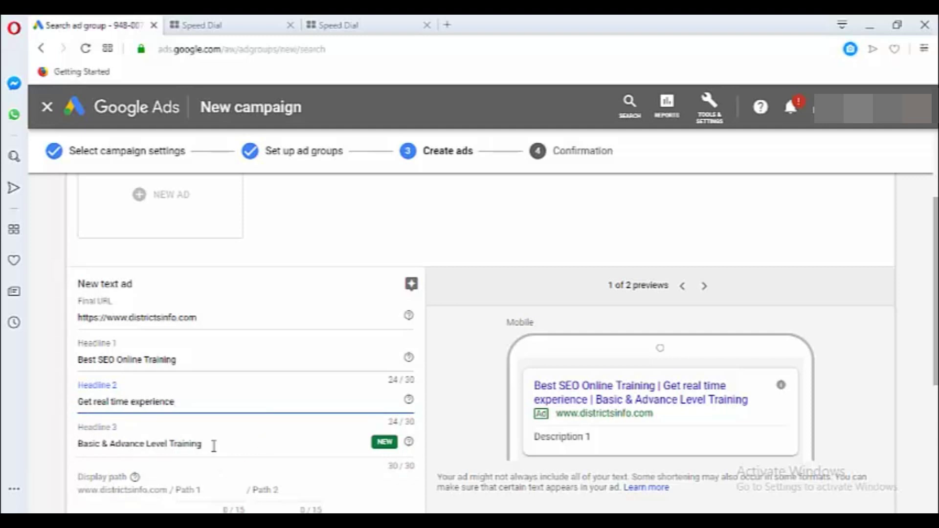
- Set the ad's display path to seo-training for Path 1 and hyderabad for Path 2
{"action": "scroll", "coordinate": [213, 446], "scroll_direction": "down", "scroll_amount": 1}
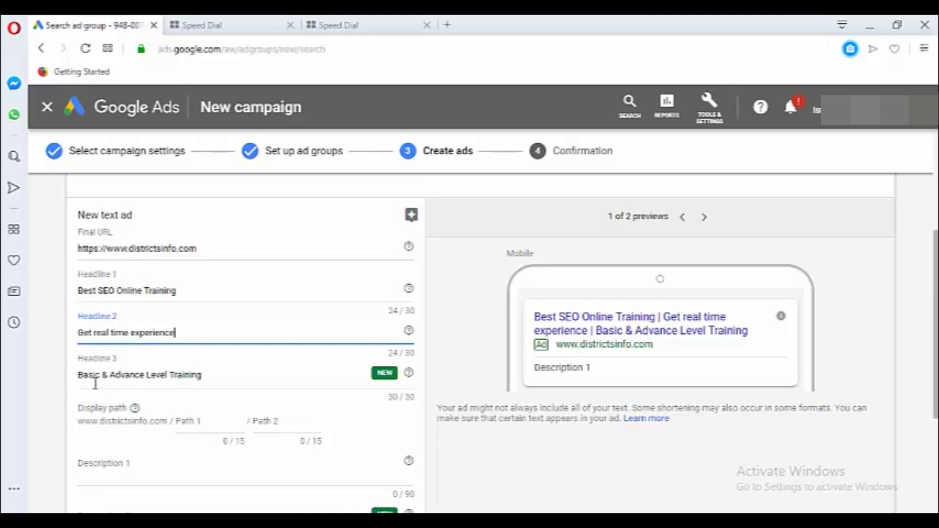
{"action": "left_click", "coordinate": [104, 420]}
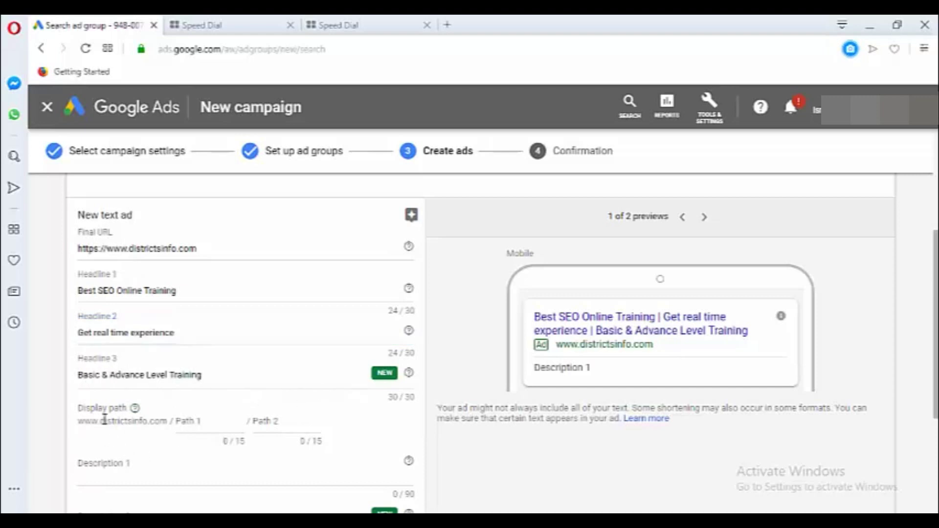
{"action": "scroll", "coordinate": [186, 391], "scroll_direction": "up", "scroll_amount": 1}
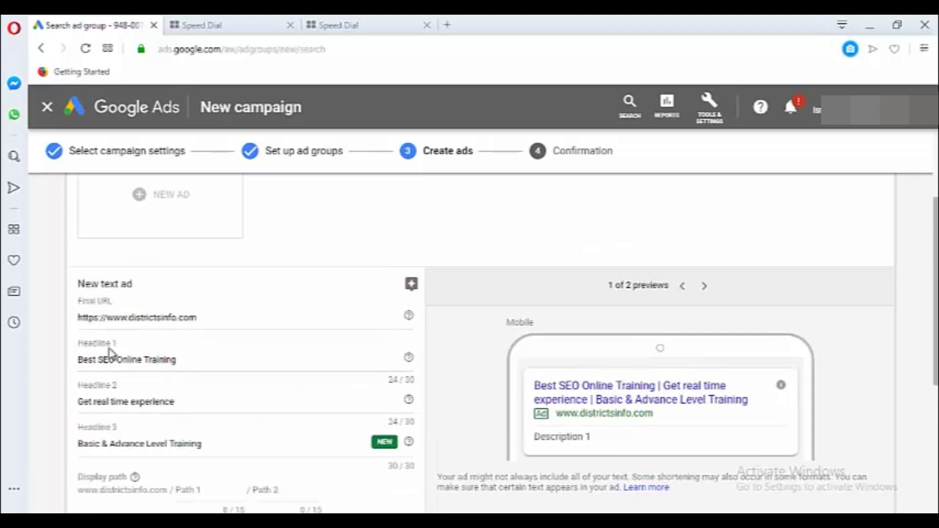
{"action": "scroll", "coordinate": [170, 318], "scroll_direction": "down", "scroll_amount": 1}
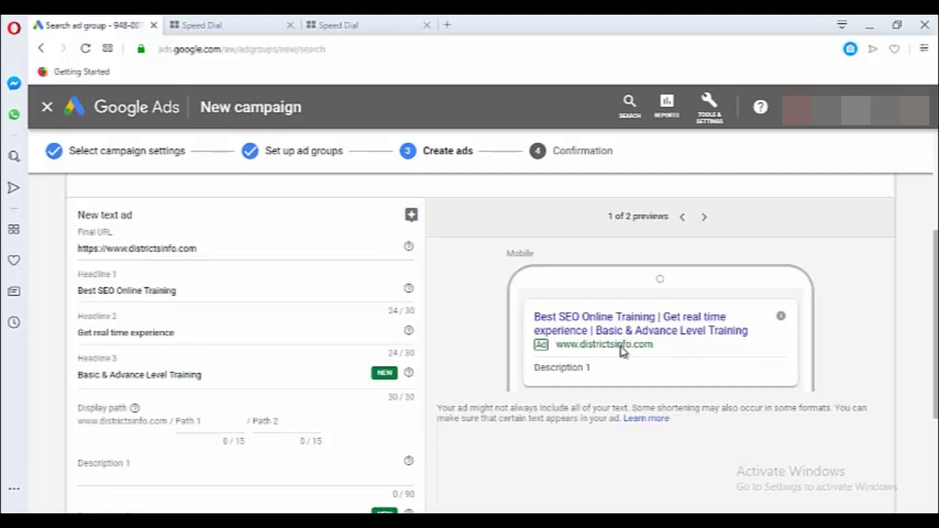
{"action": "left_click", "coordinate": [188, 420]}
{"action": "type", "text": "seo-training"}
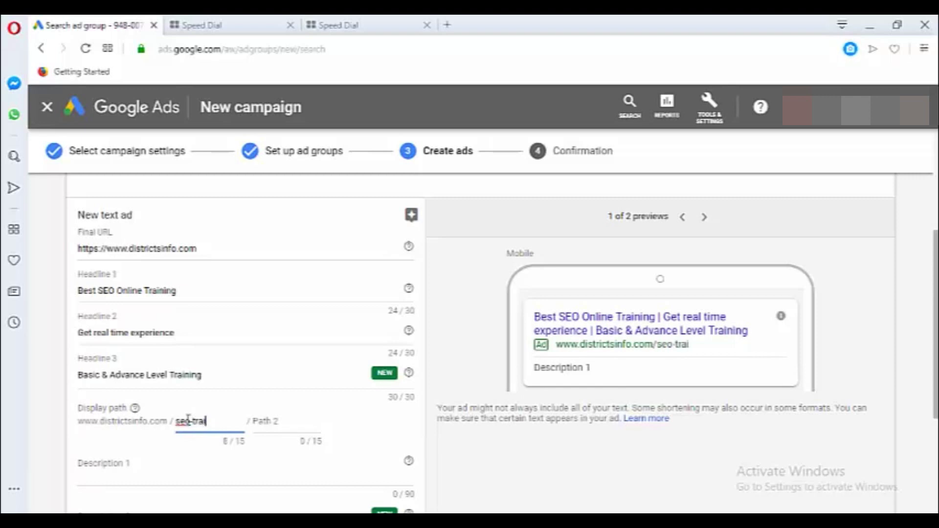
{"action": "left_click", "coordinate": [298, 419]}
{"action": "type", "text": "hyderabad"}
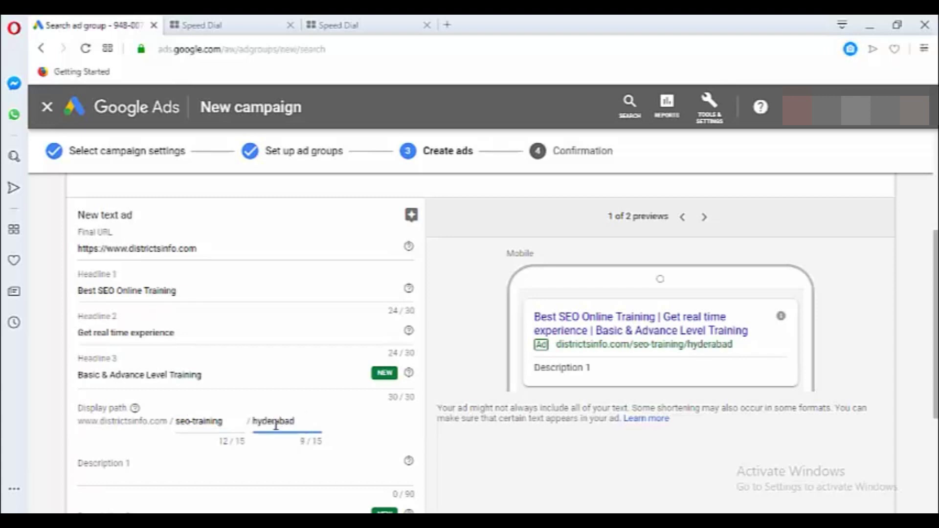
{"action": "left_click", "coordinate": [273, 443]}
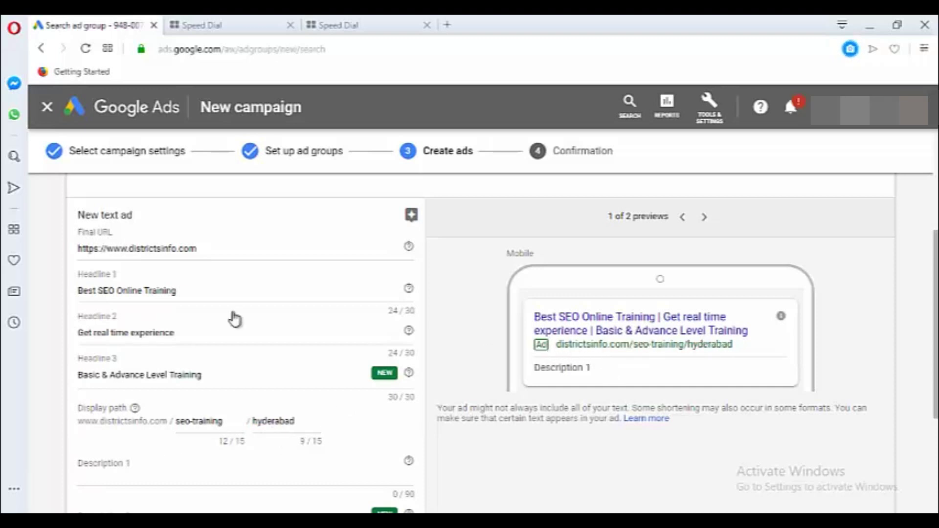
{"action": "scroll", "coordinate": [199, 318], "scroll_direction": "up", "scroll_amount": 2}
{"action": "left_click_drag", "start_coordinate": [214, 318], "coordinate": [78, 318]}
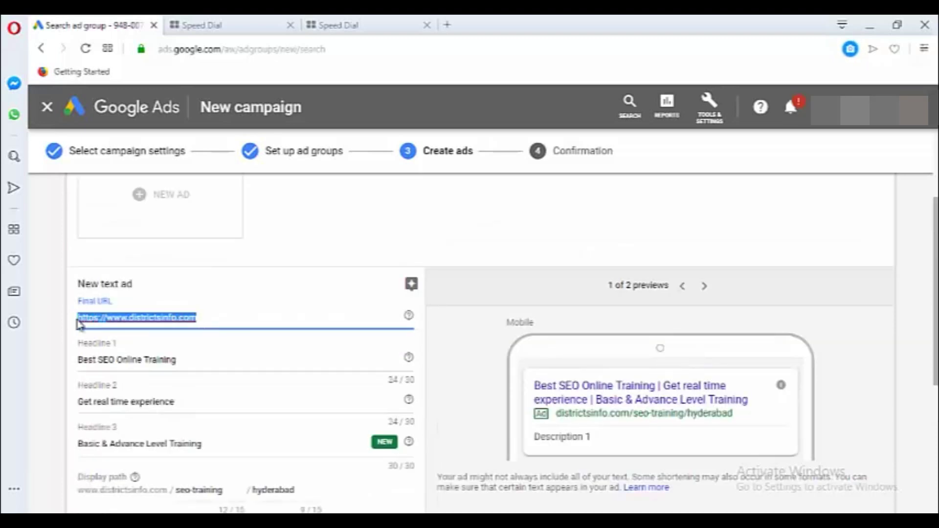
{"action": "scroll", "coordinate": [229, 398], "scroll_direction": "down", "scroll_amount": 4}
- Copy the Notepad text from "Best SEO Online Training Course in Hyderabad" through "Get trained by Industry experts." into the ad's Description 1
{"action": "left_click", "coordinate": [229, 398]}
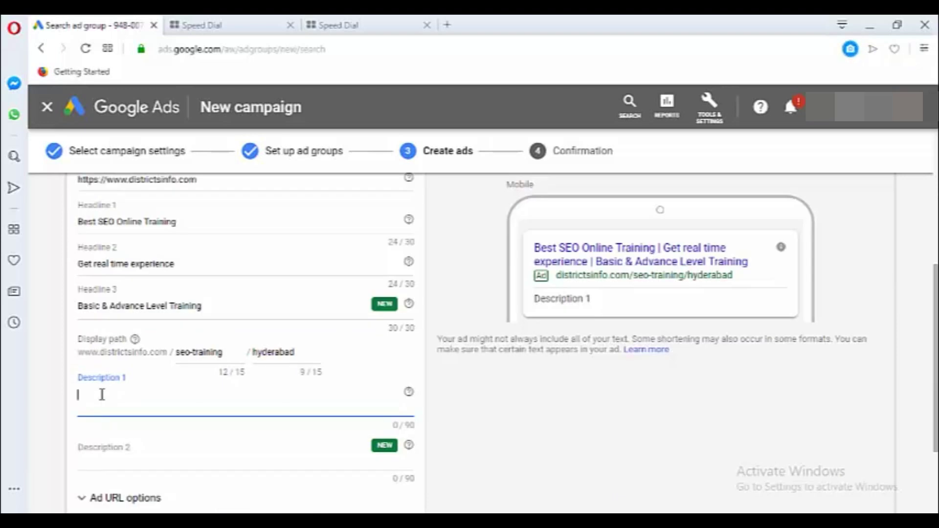
{"action": "left_click", "coordinate": [547, 512]}
{"action": "left_click", "coordinate": [281, 322]}
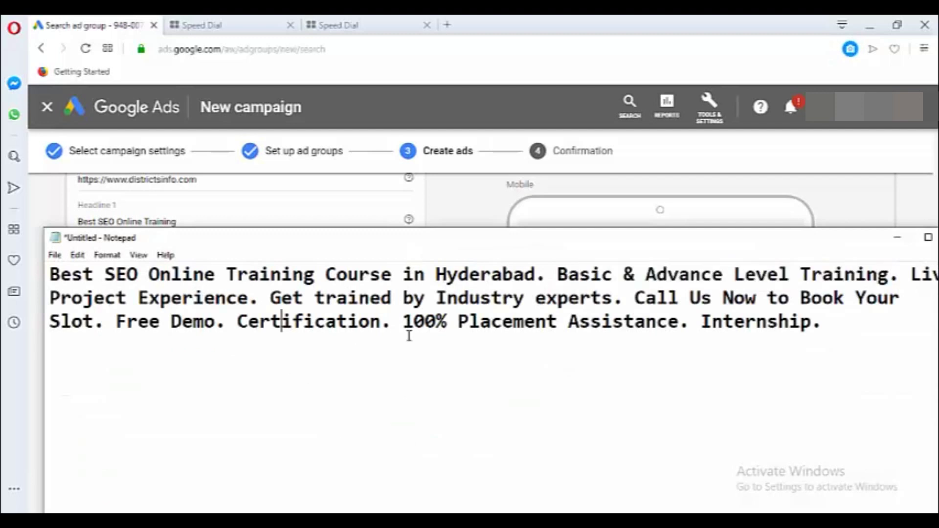
{"action": "left_click_drag", "start_coordinate": [631, 297], "coordinate": [40, 286]}
{"action": "key", "text": "ctrl+c"}
{"action": "left_click", "coordinate": [289, 217]}
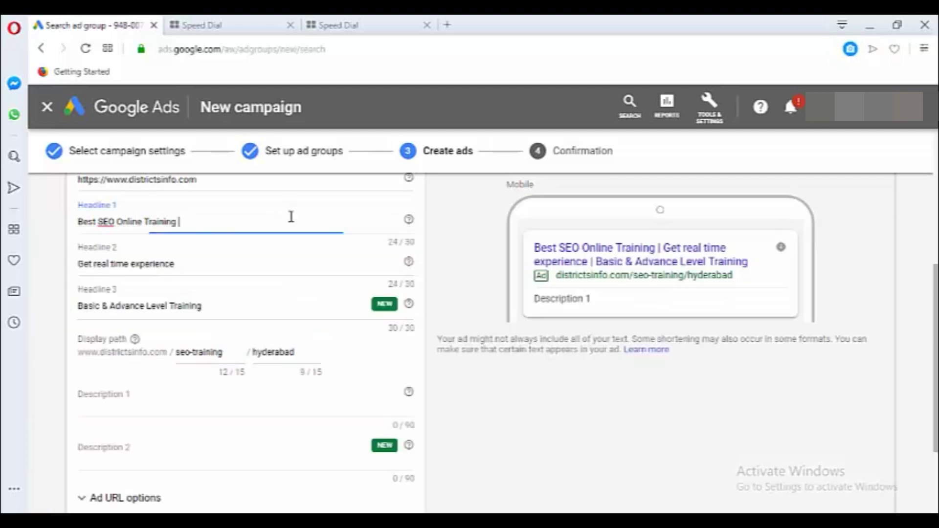
{"action": "left_click", "coordinate": [123, 401]}
{"action": "key", "text": "ctrl+v"}
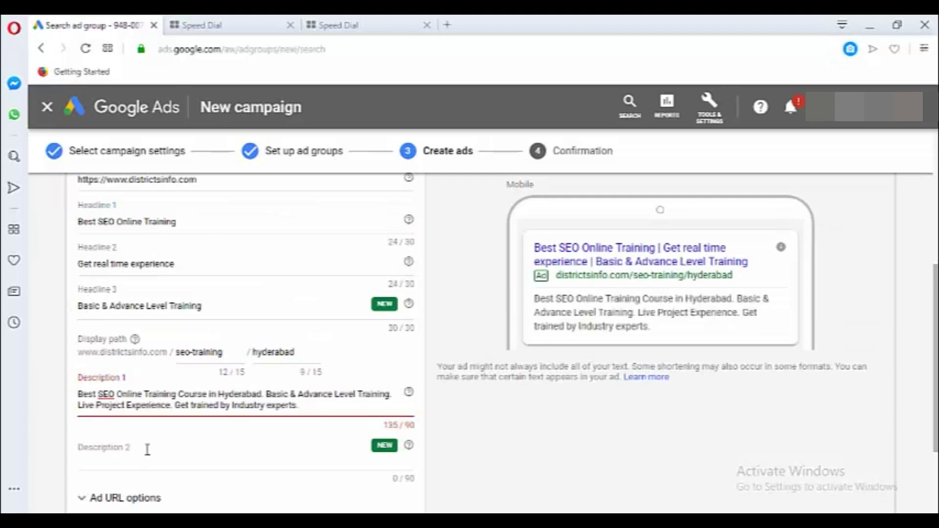
- Move "Live Project Experience. Get trained by Industry experts." out of Description 1 and into Description 2
{"action": "left_click", "coordinate": [213, 447]}
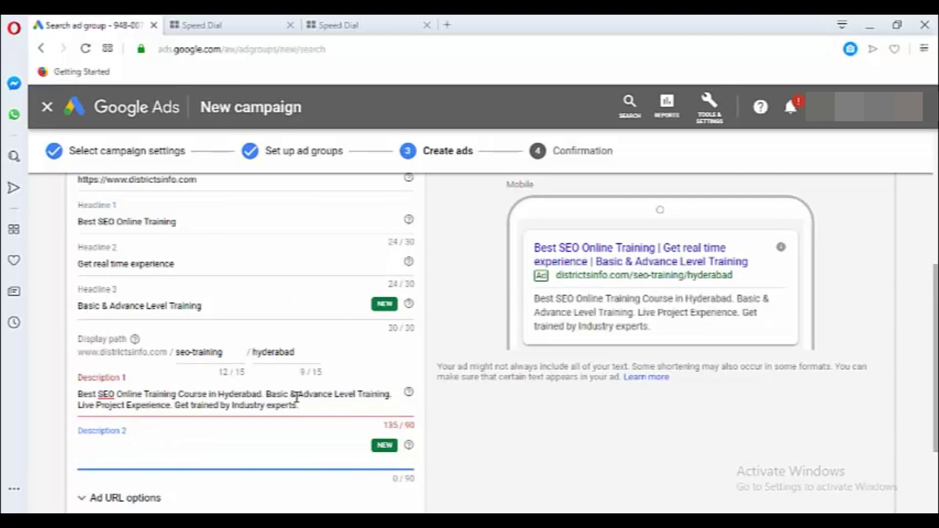
{"action": "left_click", "coordinate": [225, 406]}
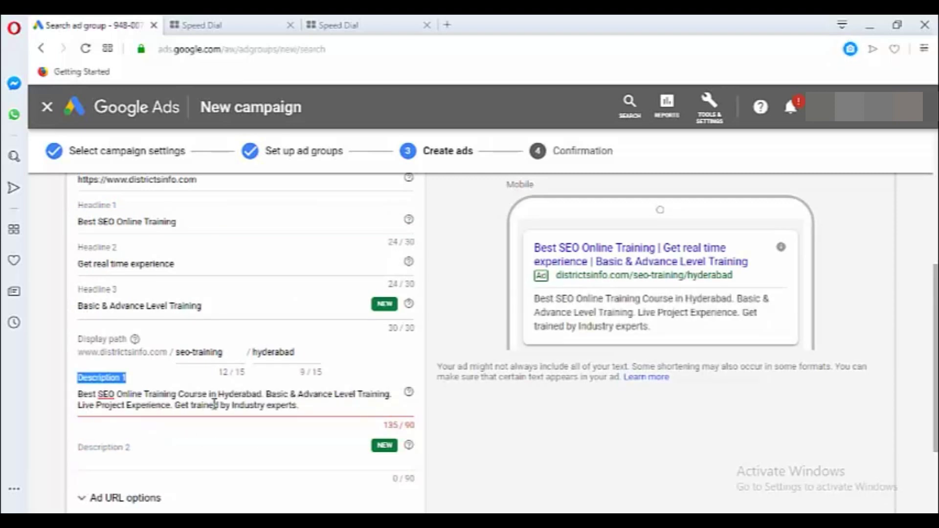
{"action": "left_click_drag", "start_coordinate": [310, 408], "coordinate": [31, 413]}
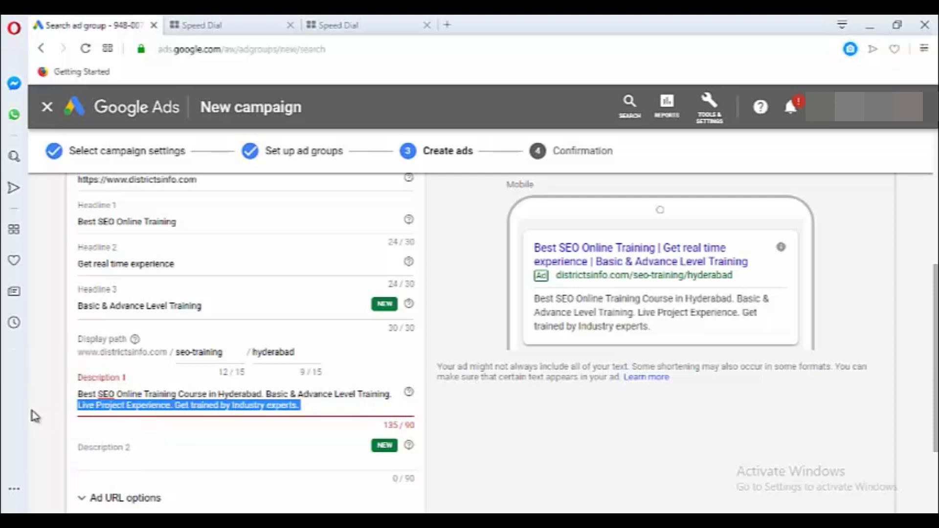
{"action": "key", "text": "BackSpace"}
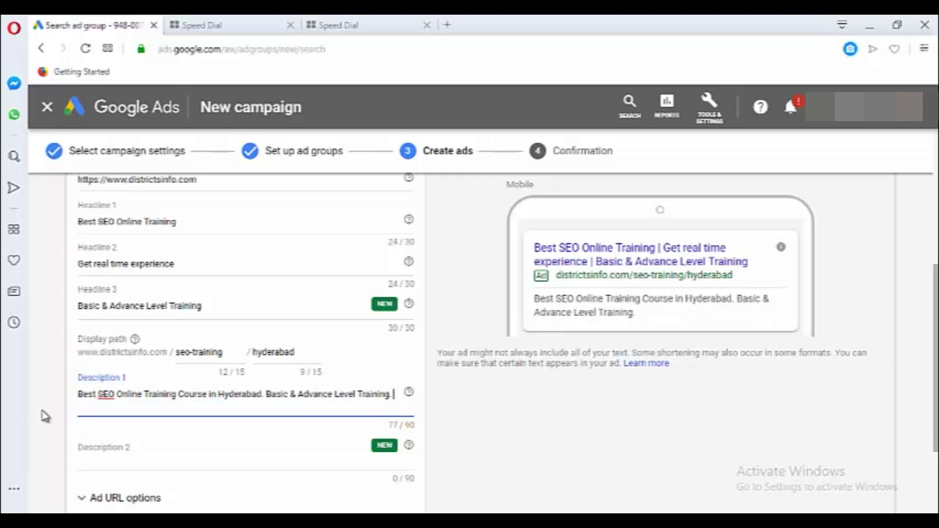
{"action": "left_click", "coordinate": [155, 453]}
{"action": "key", "text": "ctrl+v"}
{"action": "left_click", "coordinate": [511, 449]}
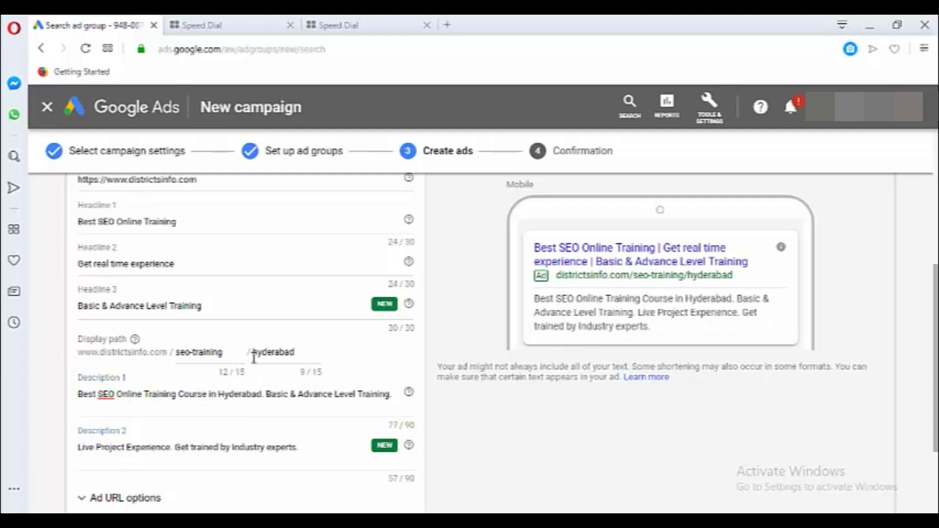
- Review the new text ad, finish it, and save the SEO HYDERABAD ad group's ads to reach the campaign confirmation
{"action": "scroll", "coordinate": [253, 360], "scroll_direction": "down", "scroll_amount": 1}
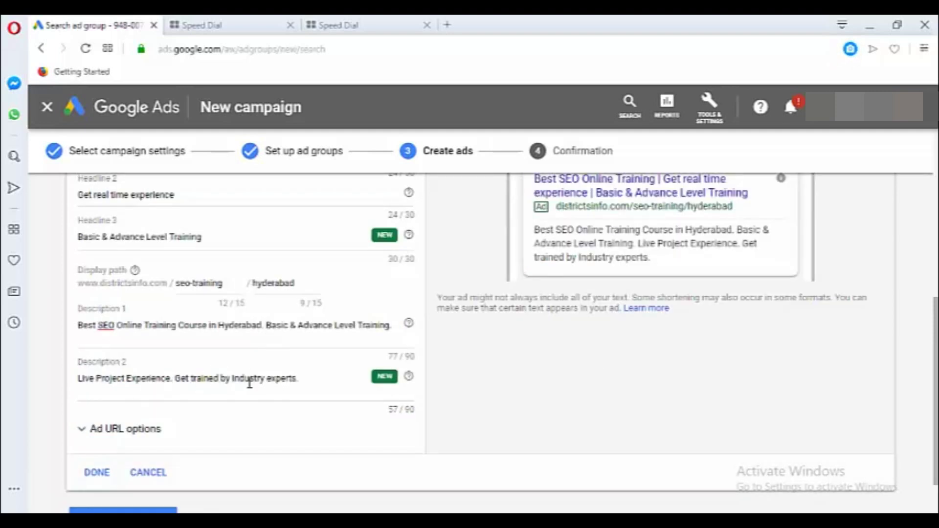
{"action": "scroll", "coordinate": [562, 356], "scroll_direction": "up", "scroll_amount": 1}
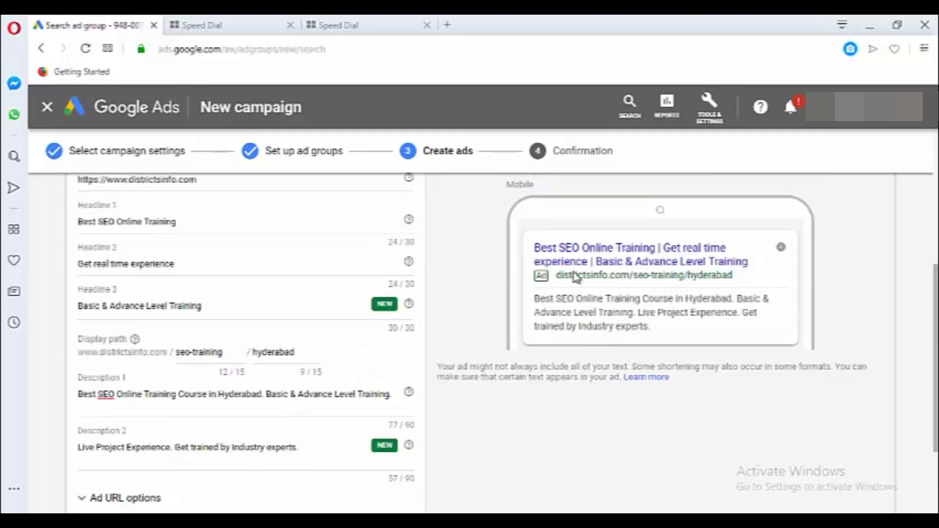
{"action": "scroll", "coordinate": [230, 325], "scroll_direction": "up", "scroll_amount": 4}
{"action": "scroll", "coordinate": [236, 327], "scroll_direction": "down", "scroll_amount": 3}
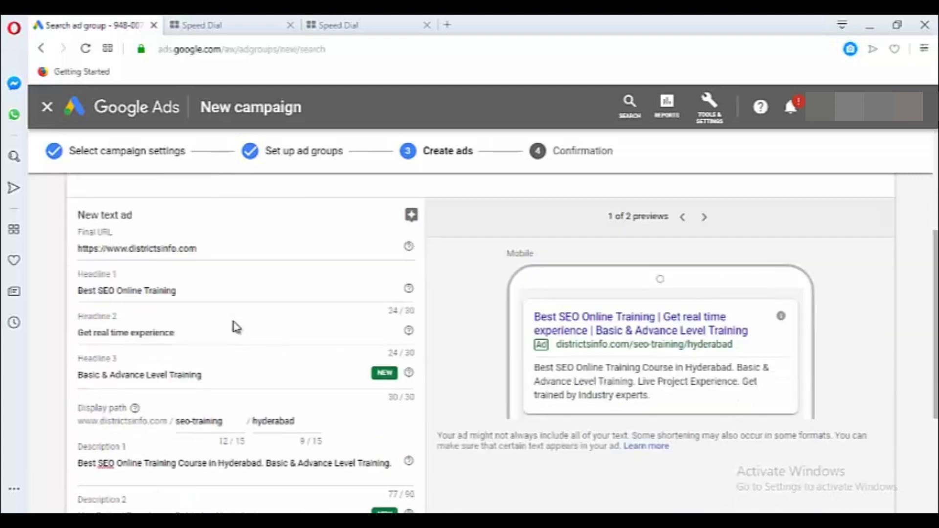
{"action": "scroll", "coordinate": [239, 320], "scroll_direction": "down", "scroll_amount": 3}
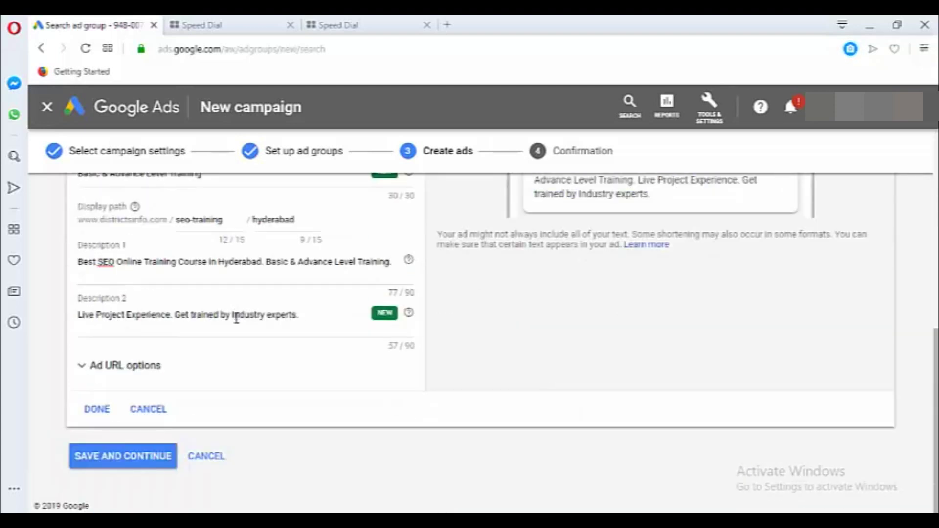
{"action": "left_click", "coordinate": [97, 414]}
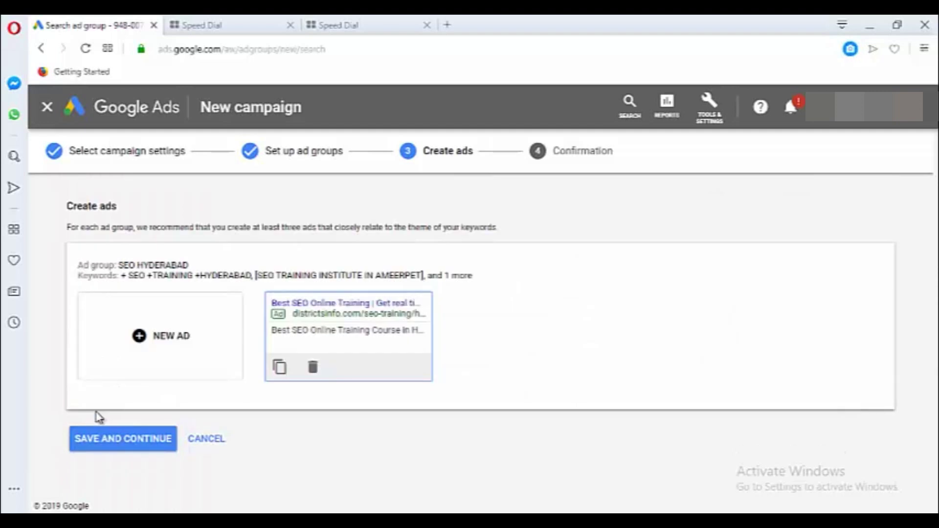
{"action": "left_click", "coordinate": [116, 443]}
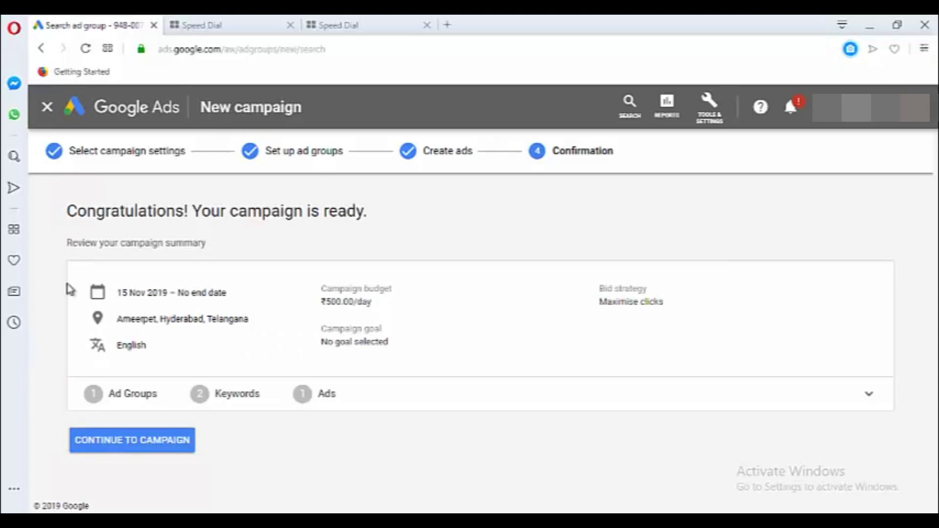
- Review the dates and targeted location in the campaign summary, then continue to the campaign and open the SEO HYDERABAD ad group
{"action": "left_click_drag", "start_coordinate": [117, 295], "coordinate": [228, 296]}
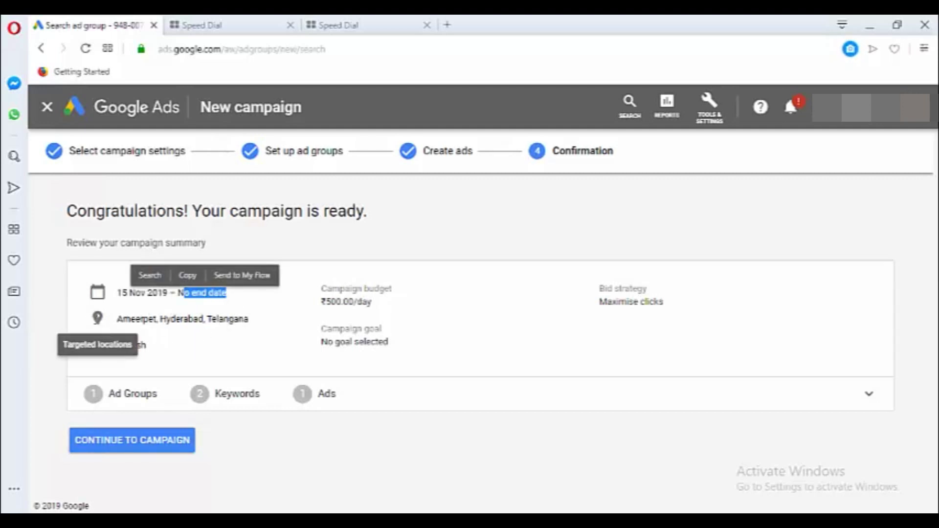
{"action": "left_click_drag", "start_coordinate": [118, 320], "coordinate": [265, 324]}
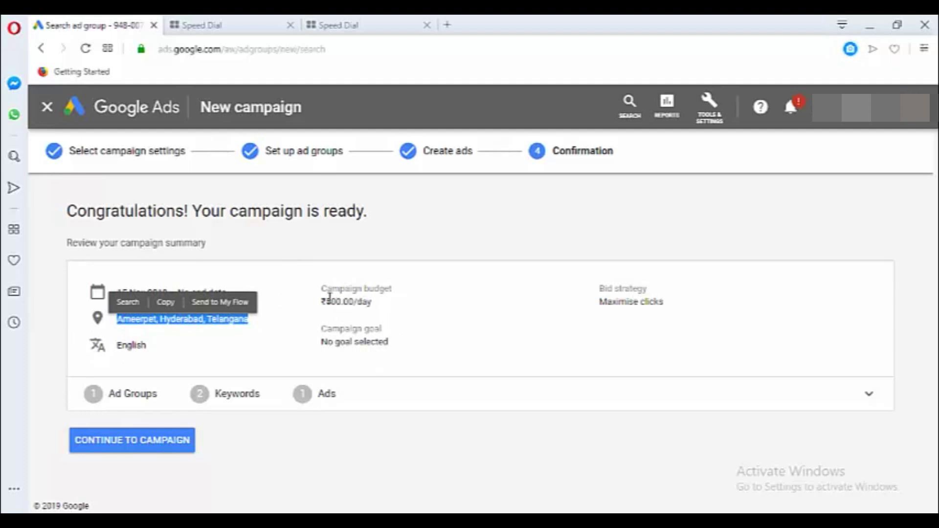
{"action": "left_click", "coordinate": [343, 315]}
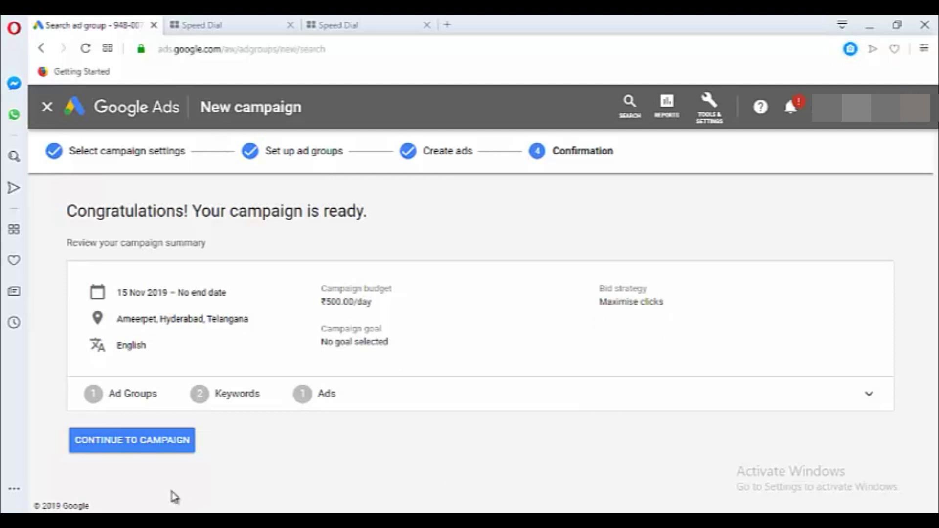
{"action": "left_click", "coordinate": [120, 443]}
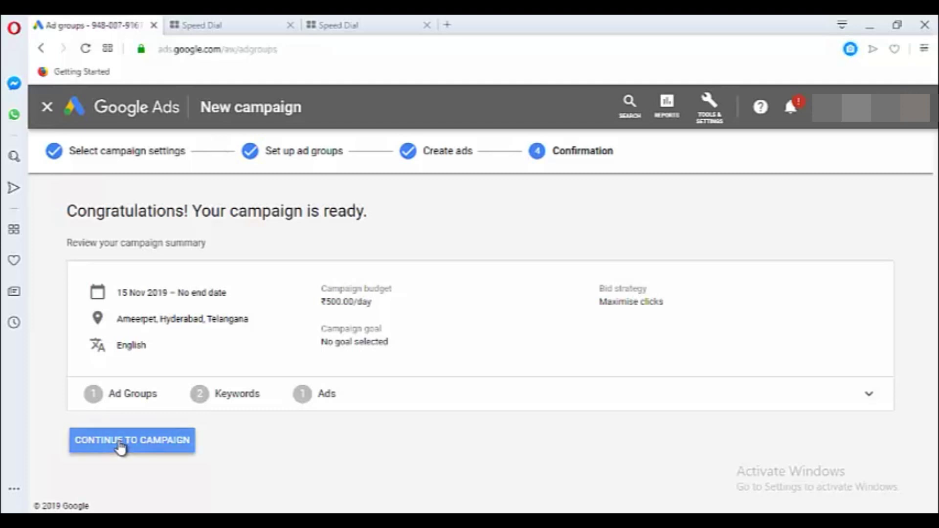
{"action": "scroll", "coordinate": [460, 301], "scroll_direction": "down", "scroll_amount": 2}
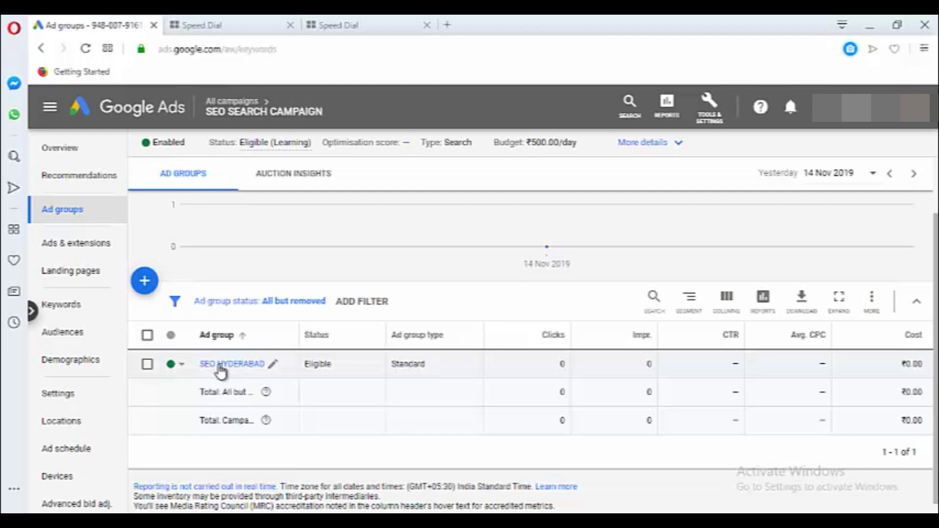
{"action": "left_click", "coordinate": [221, 365]}
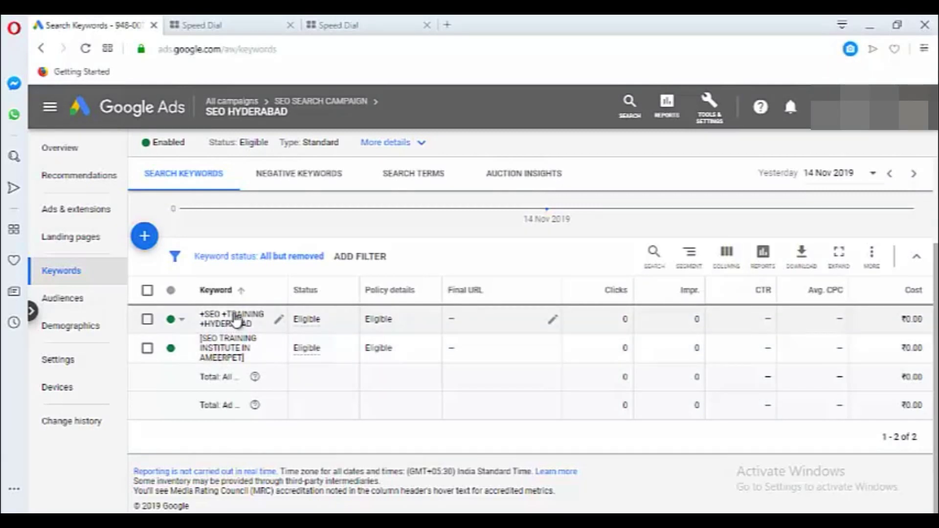
- Check the match type options for the +SEO +TRAINING +HYDERABAD keyword and close its editor without saving
{"action": "left_click", "coordinate": [280, 323]}
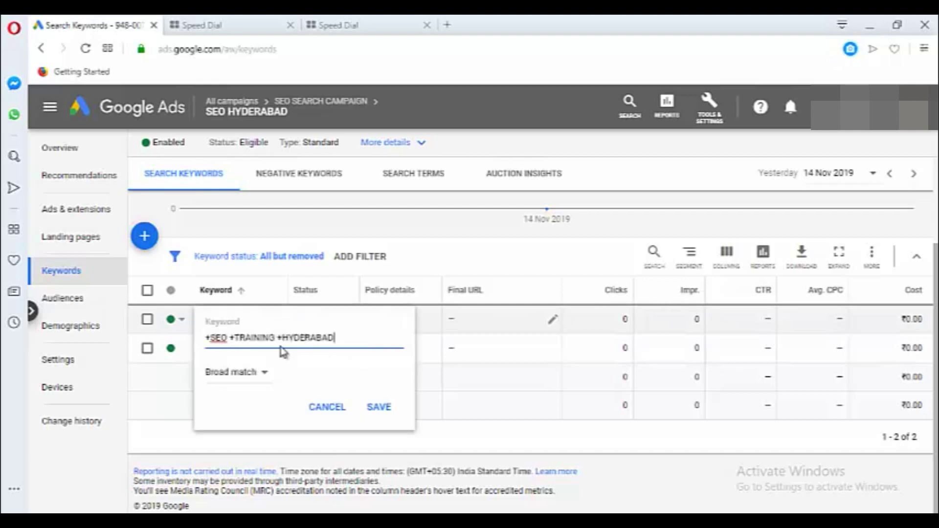
{"action": "left_click", "coordinate": [260, 373]}
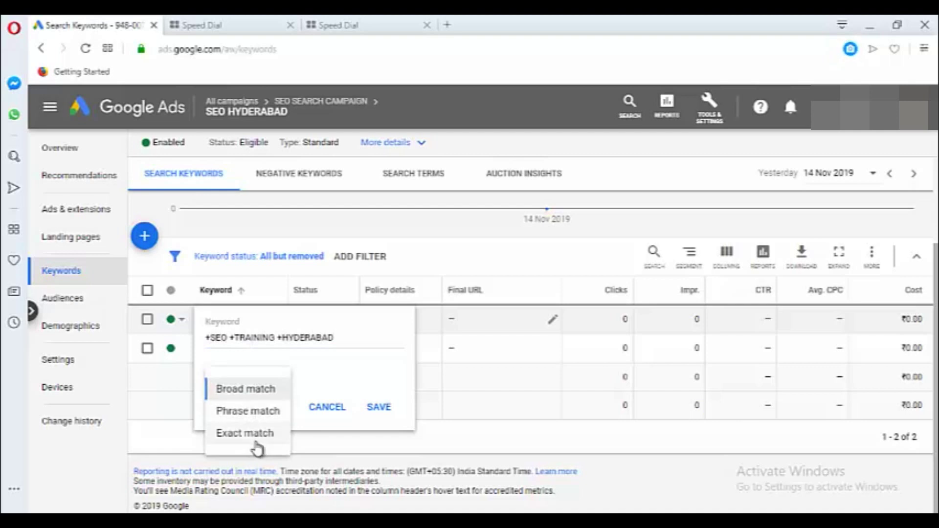
{"action": "left_click", "coordinate": [336, 375]}
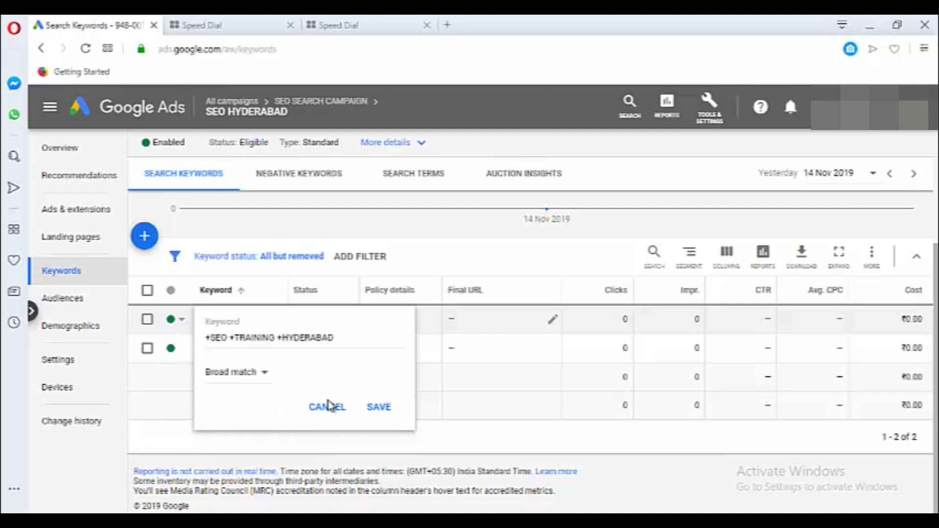
{"action": "left_click", "coordinate": [327, 406]}
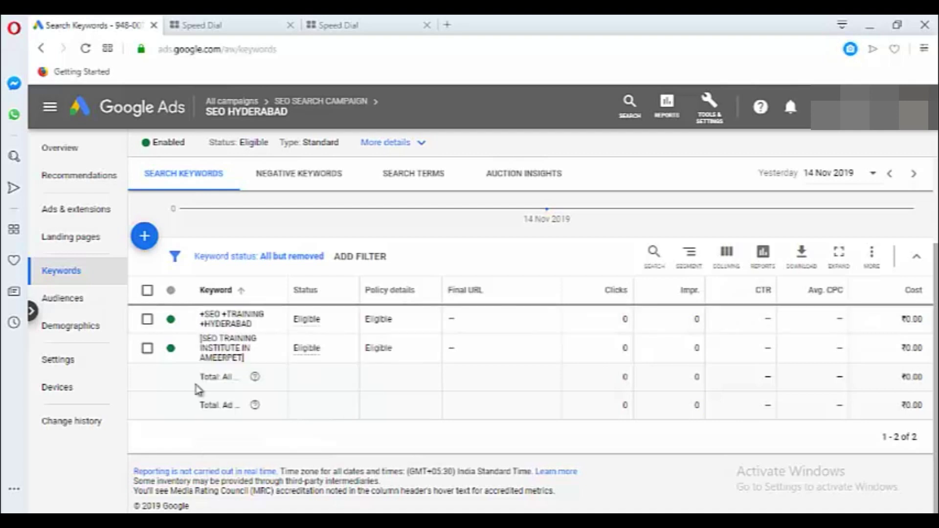
- Select the [SEO TRAINING INSTITUTE IN AMEERPET] keyword and look through the edit actions available for it
{"action": "left_click", "coordinate": [148, 349]}
{"action": "left_click", "coordinate": [237, 260]}
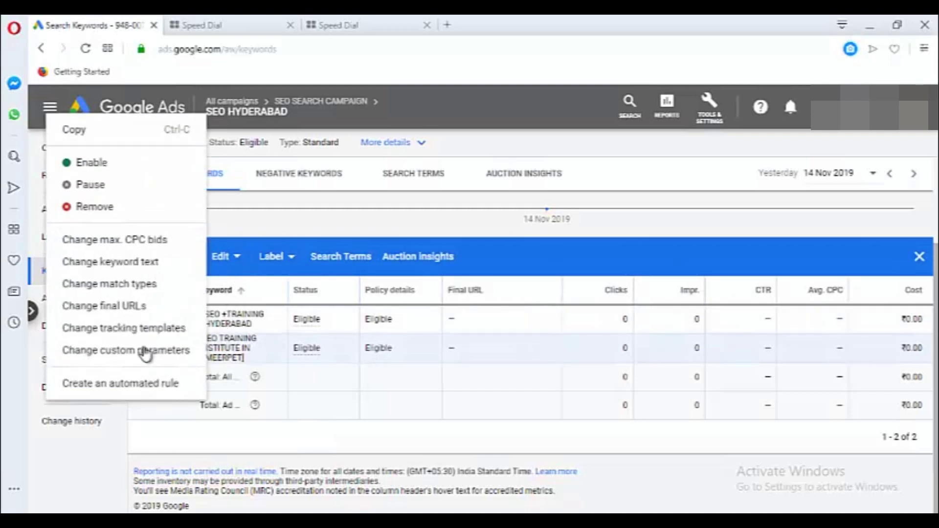
{"action": "left_click", "coordinate": [165, 446]}
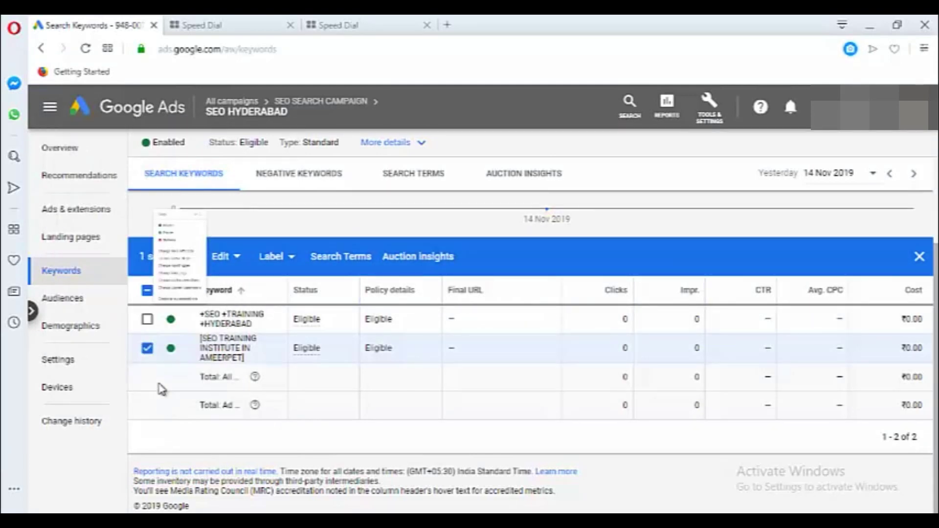
{"action": "left_click", "coordinate": [238, 260]}
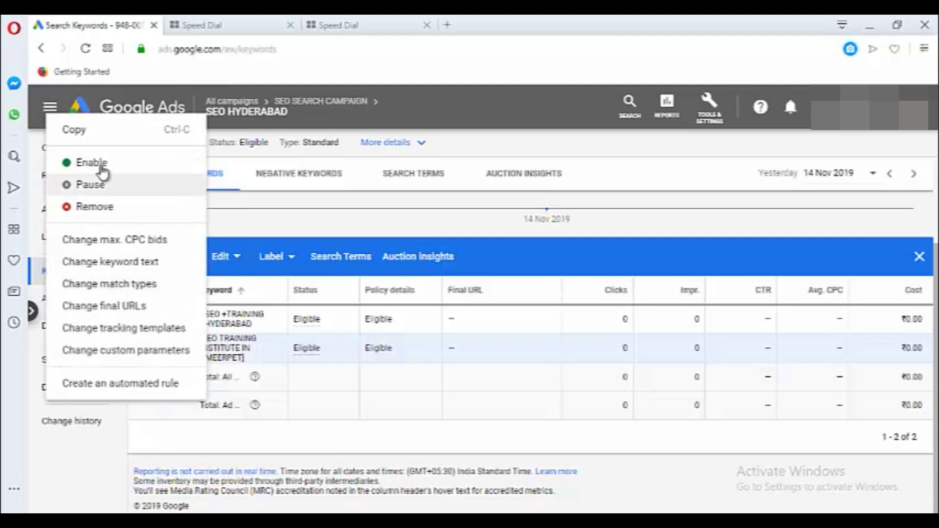
{"action": "left_click", "coordinate": [306, 443]}
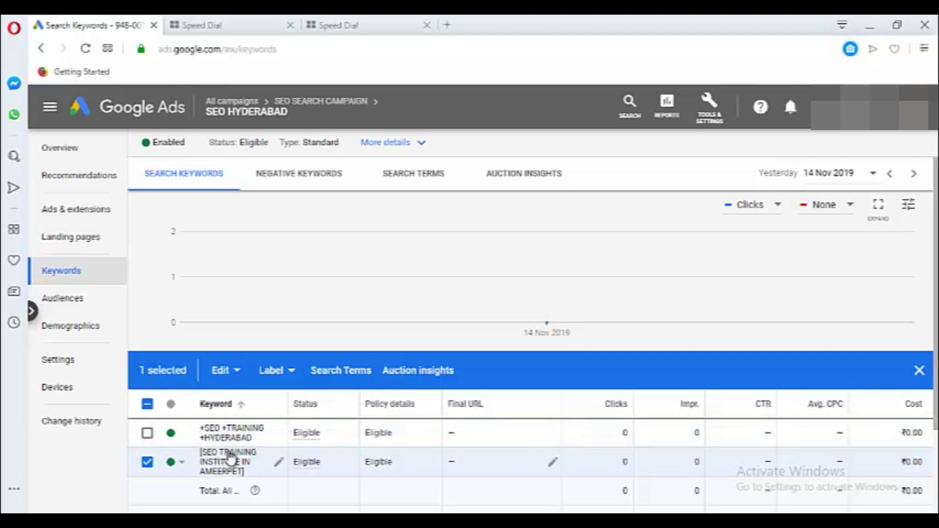
- Start adding negative keywords to the SEO HYDERABAD ad group and enter Free, Download and PDF, one per line
{"action": "left_click", "coordinate": [305, 178]}
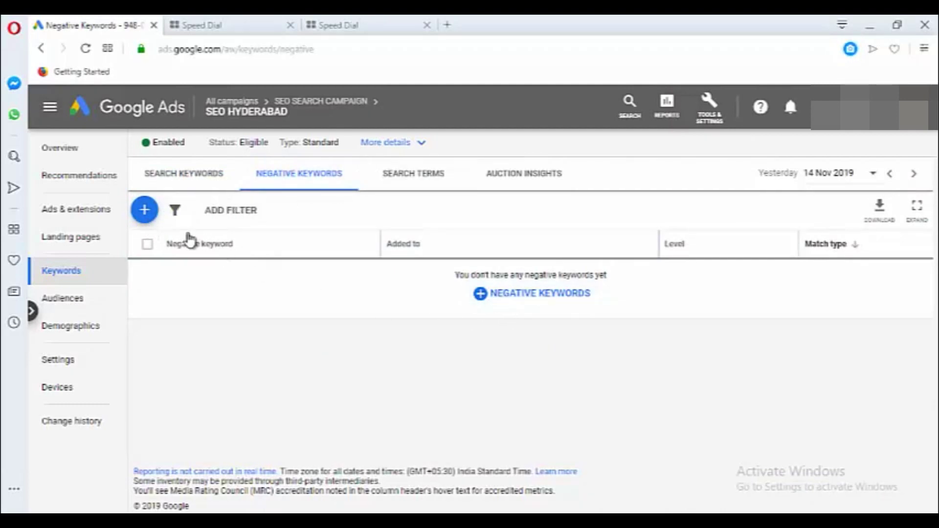
{"action": "left_click", "coordinate": [168, 178]}
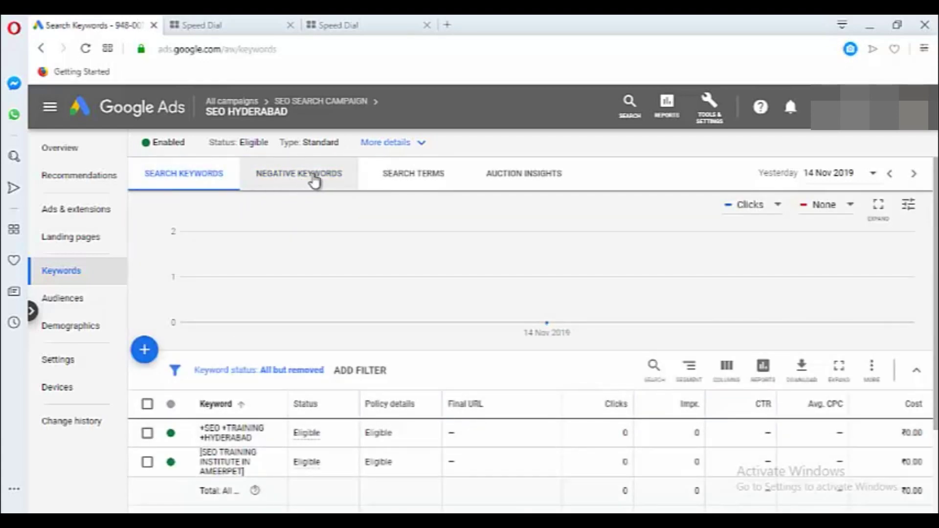
{"action": "left_click", "coordinate": [294, 179]}
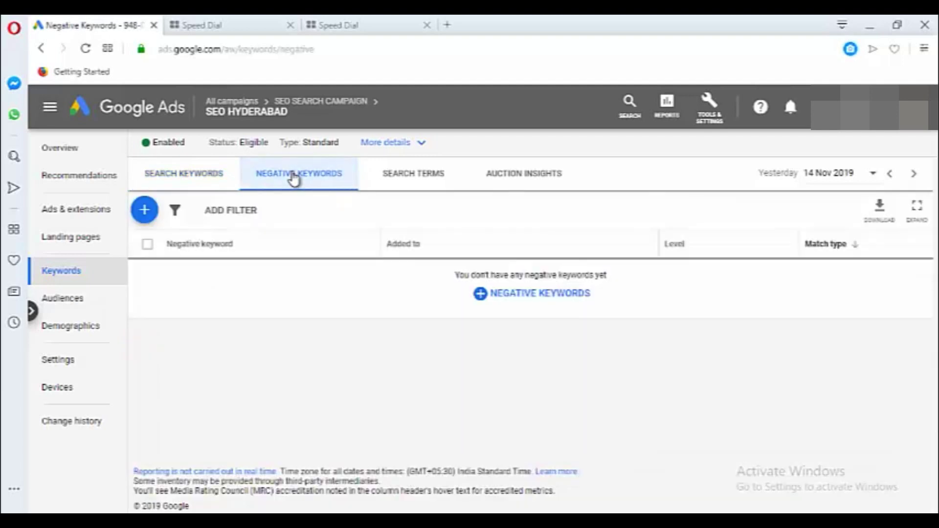
{"action": "left_click", "coordinate": [522, 299]}
{"action": "scroll", "coordinate": [186, 313], "scroll_direction": "down", "scroll_amount": 3}
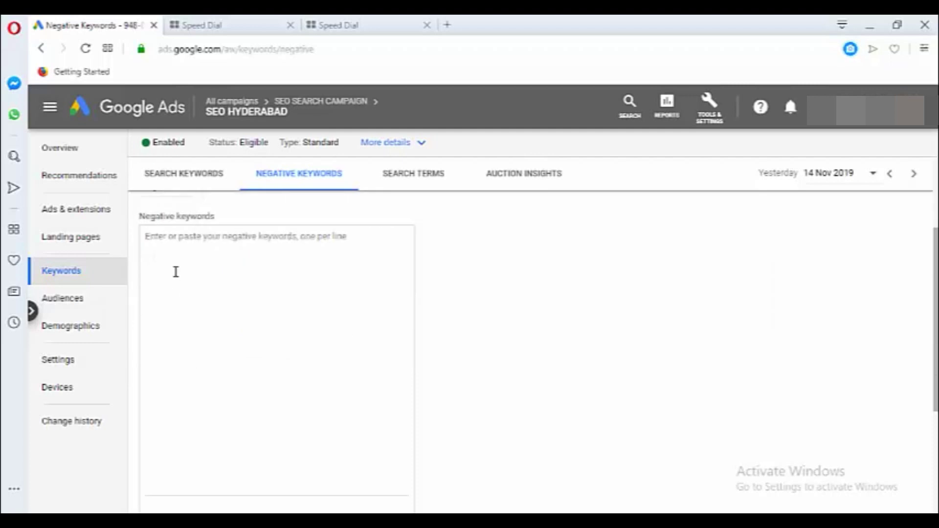
{"action": "left_click", "coordinate": [175, 270]}
{"action": "type", "text": "H"}
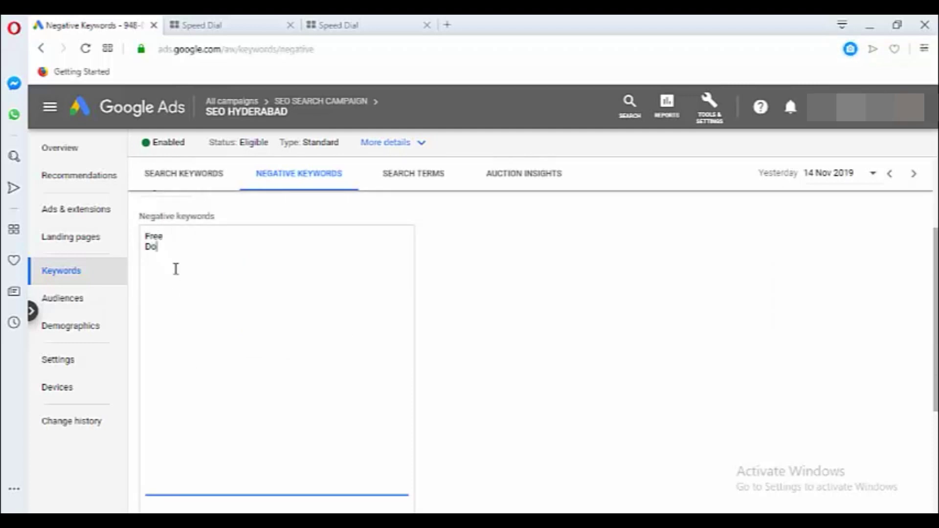
{"action": "type", "text": "nload"}
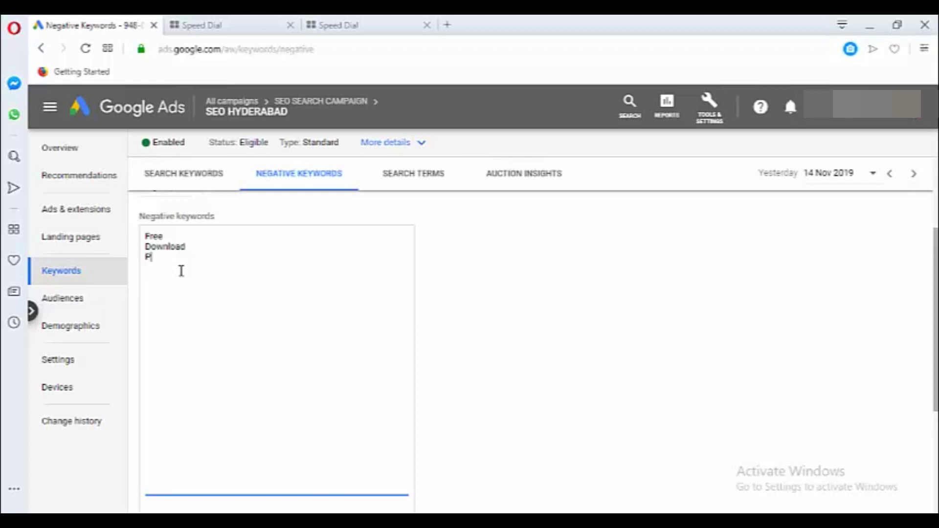
{"action": "type", "text": "DF"}
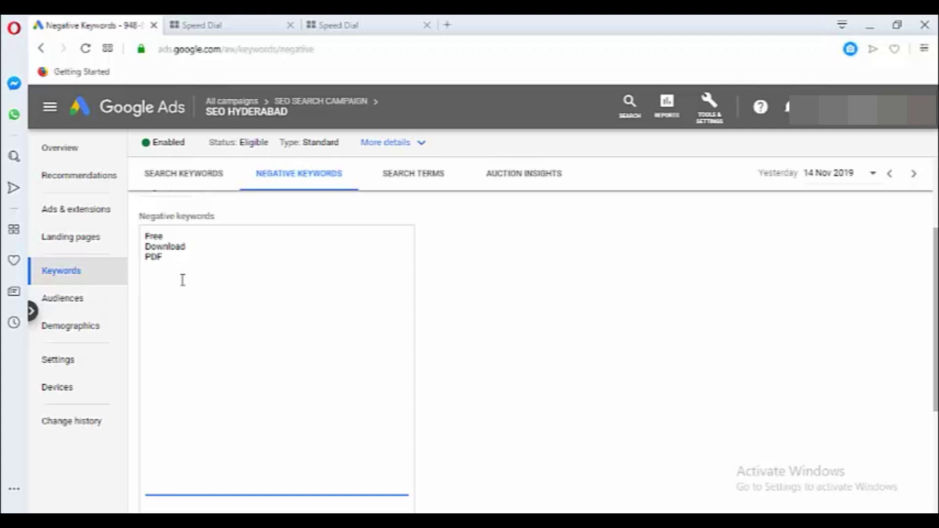
- Search Google for "NEGATIVE KEYWORDS FOR TRAINING CENTERS" in another browser tab and open the TechWyse article on 75 effective negative keywords
{"action": "left_click", "coordinate": [342, 25]}
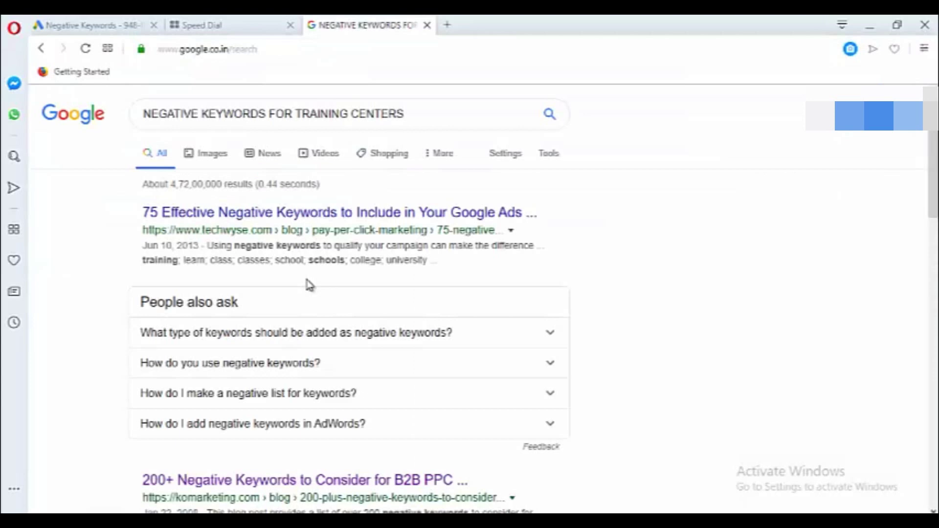
{"action": "left_click", "coordinate": [320, 212]}
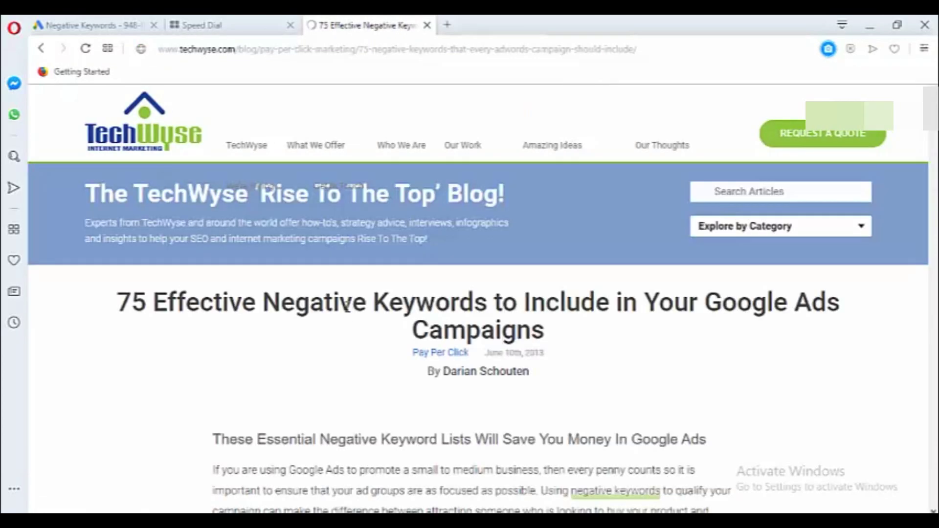
- Examine the TechWyse article's lists of general and employment search negative keywords for terms suited to the campaign
{"action": "scroll", "coordinate": [356, 369], "scroll_direction": "down", "scroll_amount": 18}
{"action": "scroll", "coordinate": [312, 370], "scroll_direction": "up", "scroll_amount": 6}
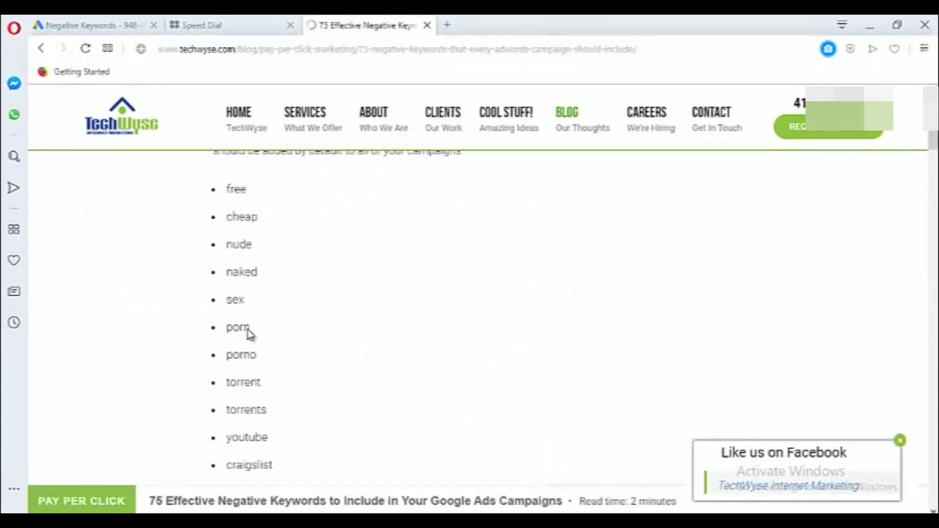
{"action": "scroll", "coordinate": [248, 332], "scroll_direction": "up", "scroll_amount": 1}
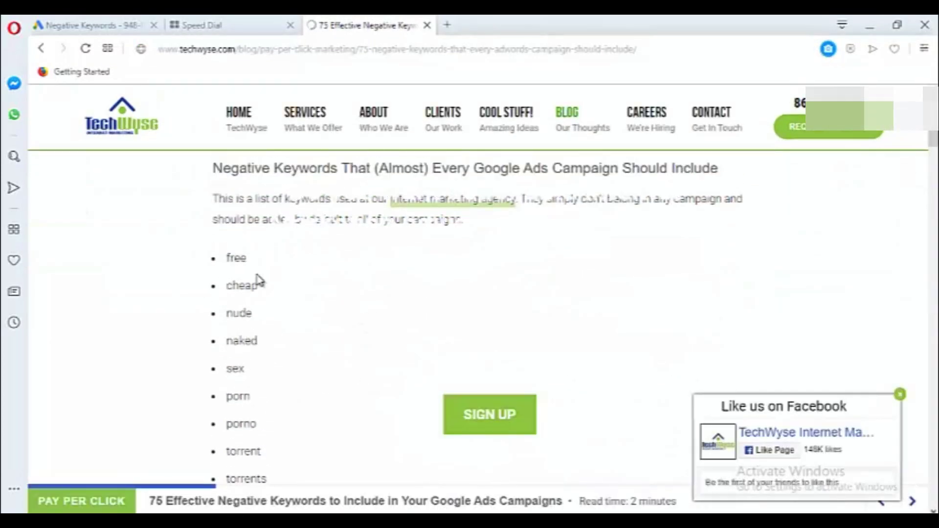
{"action": "scroll", "coordinate": [266, 342], "scroll_direction": "down", "scroll_amount": 2}
{"action": "scroll", "coordinate": [237, 300], "scroll_direction": "down", "scroll_amount": 1}
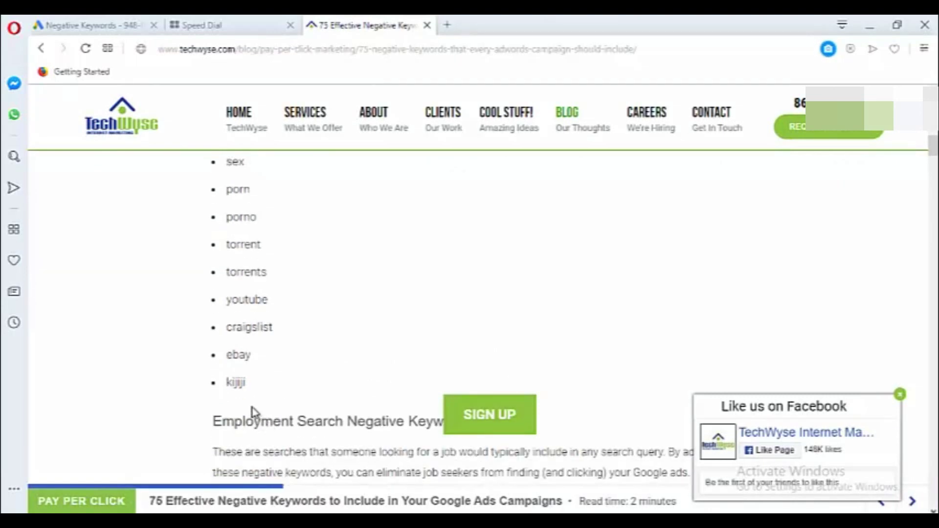
{"action": "scroll", "coordinate": [237, 300], "scroll_direction": "up", "scroll_amount": 1}
{"action": "left_click_drag", "start_coordinate": [223, 337], "coordinate": [292, 293]}
{"action": "scroll", "coordinate": [293, 274], "scroll_direction": "up", "scroll_amount": 2}
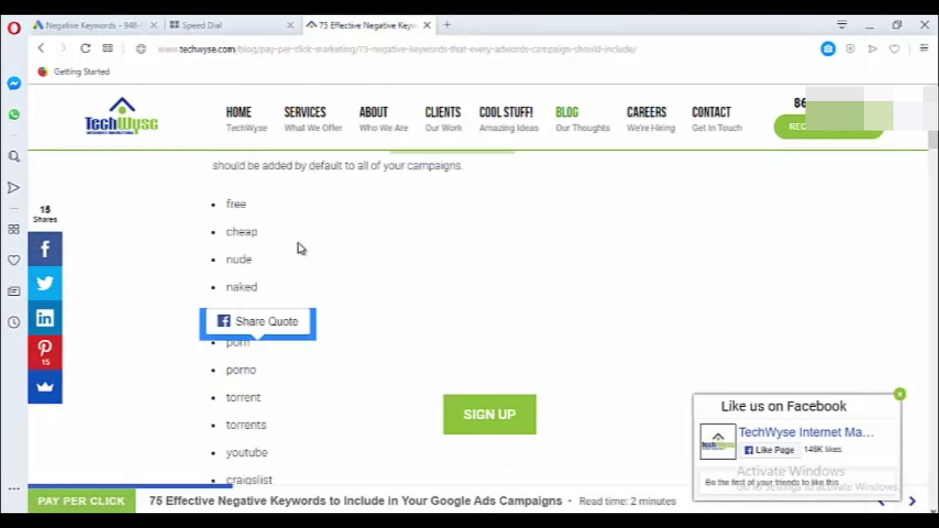
{"action": "left_click", "coordinate": [285, 266]}
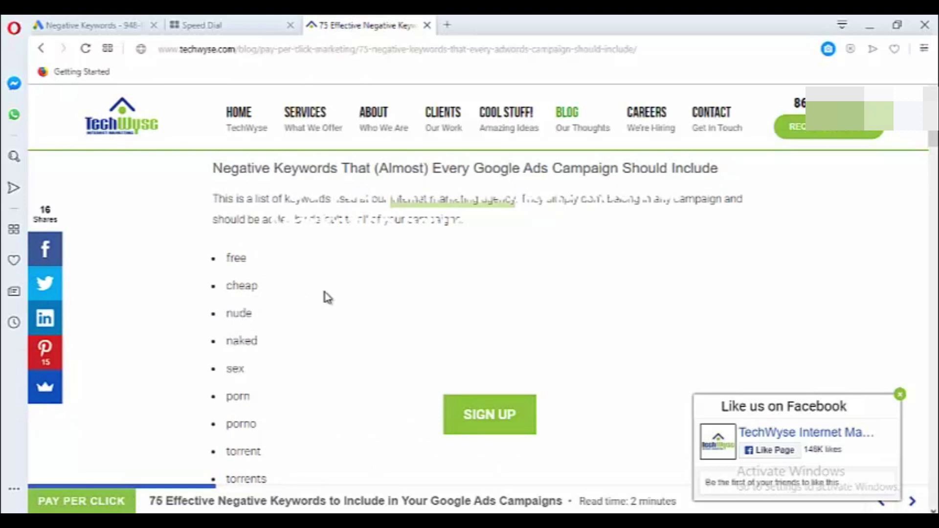
{"action": "scroll", "coordinate": [254, 358], "scroll_direction": "down", "scroll_amount": 2}
{"action": "scroll", "coordinate": [254, 294], "scroll_direction": "down", "scroll_amount": 4}
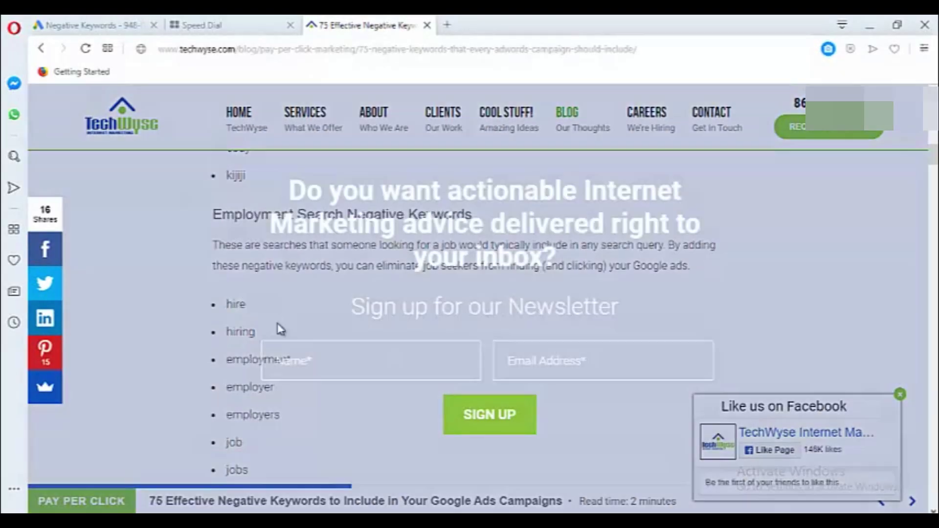
- Compare the remaining employment negative keywords in the TechWyse article with the negative keyword list entered in Google Ads
{"action": "scroll", "coordinate": [322, 372], "scroll_direction": "down", "scroll_amount": 7}
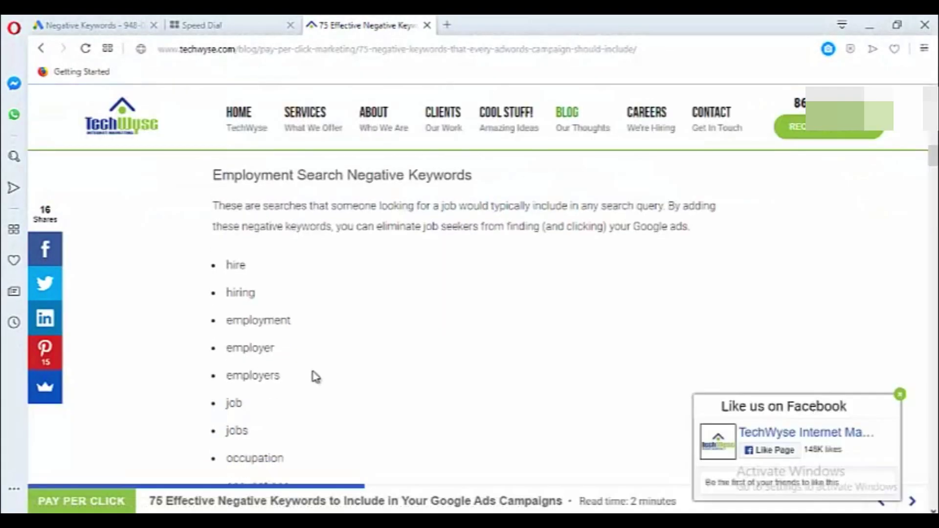
{"action": "scroll", "coordinate": [318, 380], "scroll_direction": "down", "scroll_amount": 2}
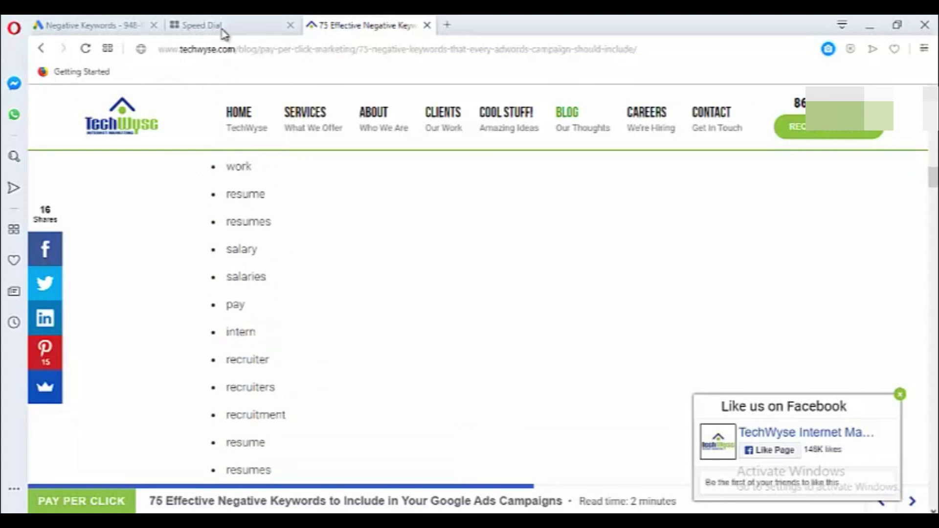
{"action": "left_click", "coordinate": [223, 29]}
{"action": "left_click", "coordinate": [64, 25]}
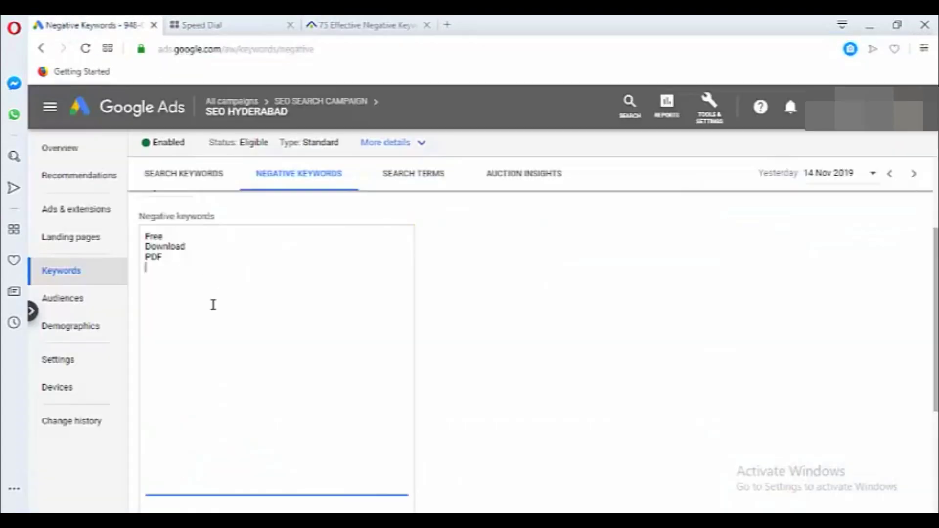
{"action": "left_click", "coordinate": [364, 27]}
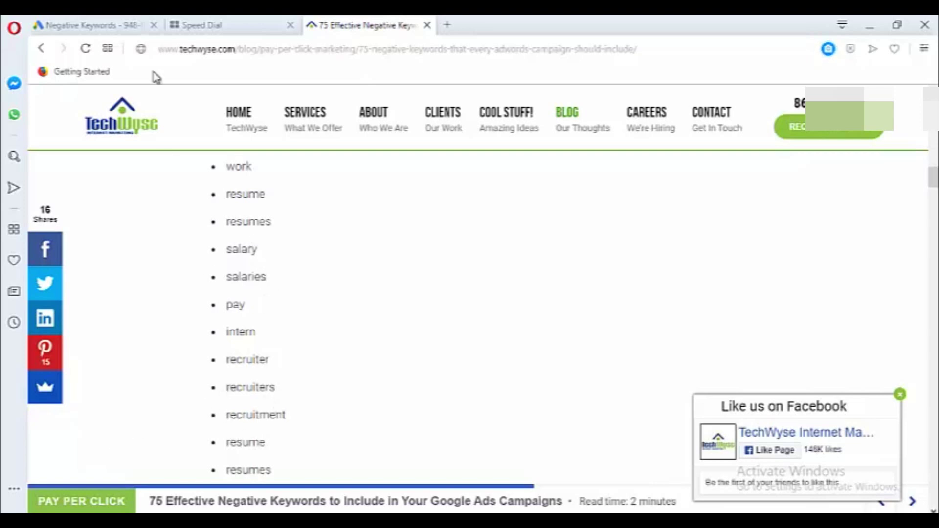
- Return to Google Ads and save Free, Download and PDF as negative keywords for the SEO HYDERABAD ad group
{"action": "left_click", "coordinate": [111, 25]}
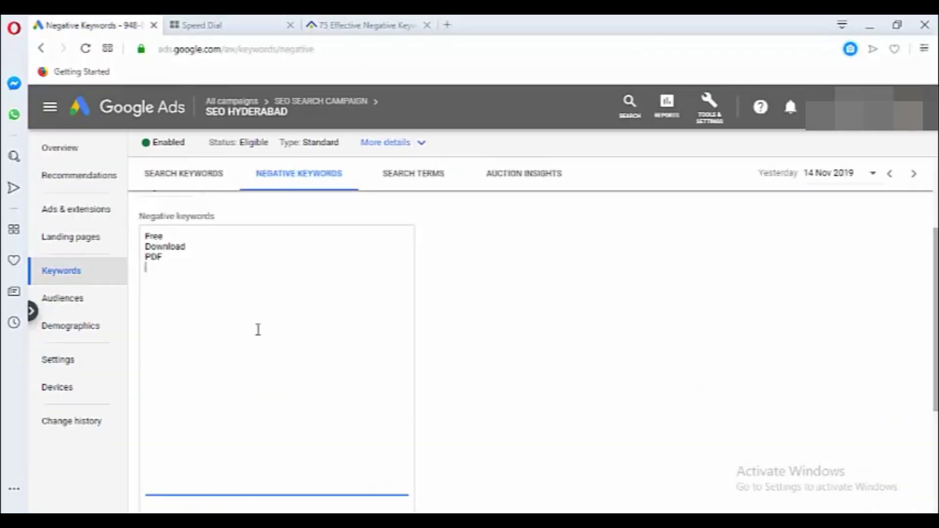
{"action": "scroll", "coordinate": [259, 329], "scroll_direction": "down", "scroll_amount": 3}
{"action": "left_click", "coordinate": [155, 412]}
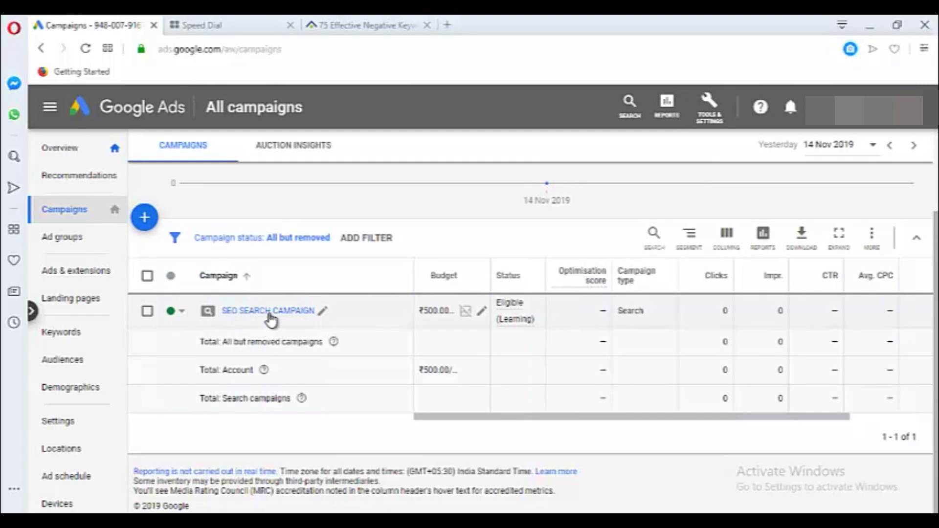
- Review the budget, status and performance columns of SEO SEARCH CAMPAIGN in the overview of all campaigns
{"action": "mouse_move", "coordinate": [466, 317]}
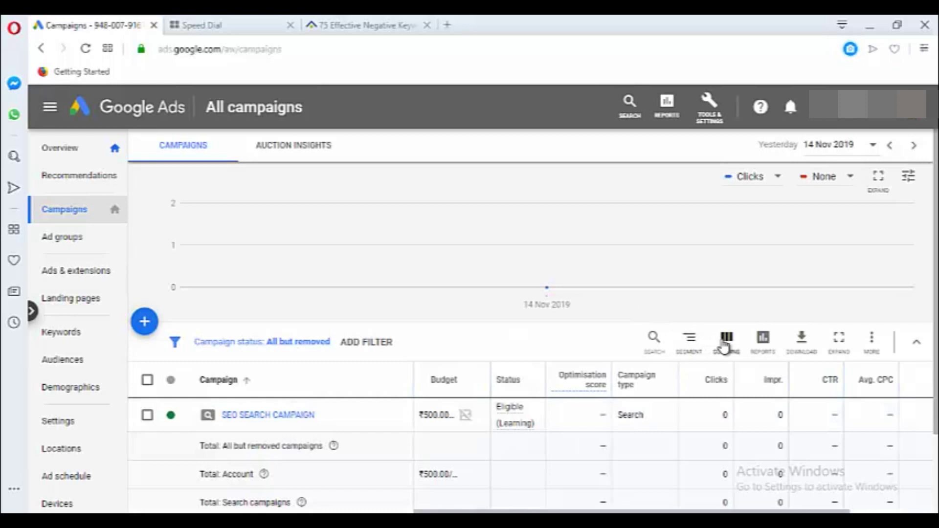
{"action": "scroll", "coordinate": [719, 284], "scroll_direction": "down", "scroll_amount": 2}
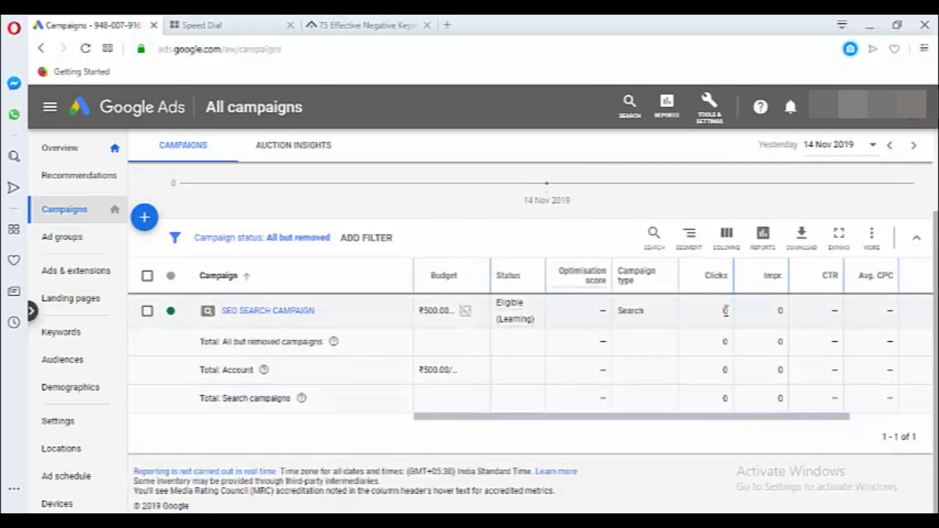
{"action": "scroll", "coordinate": [726, 311], "scroll_direction": "up", "scroll_amount": 2}
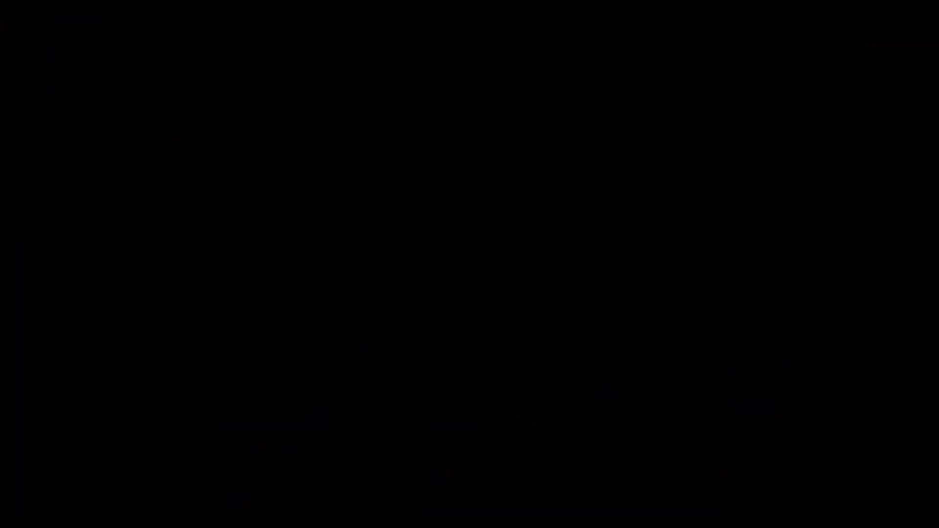